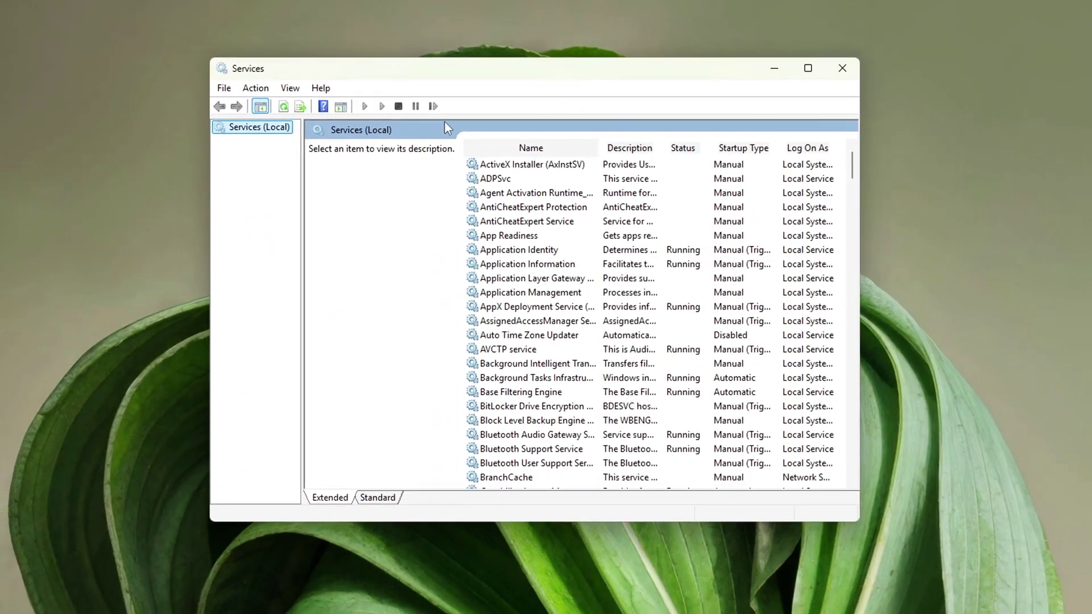
Step: Widen the Services list, select ActiveX Installer and scroll further down the list
left_click_drag(304, 178, 291, 177)
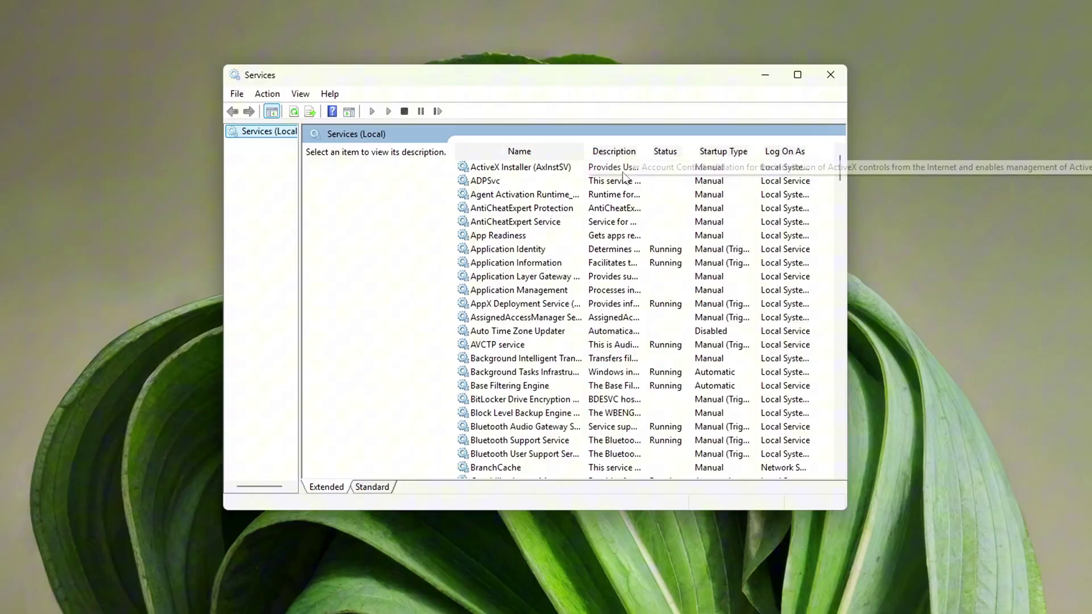
left_click(620, 165)
left_click(837, 471)
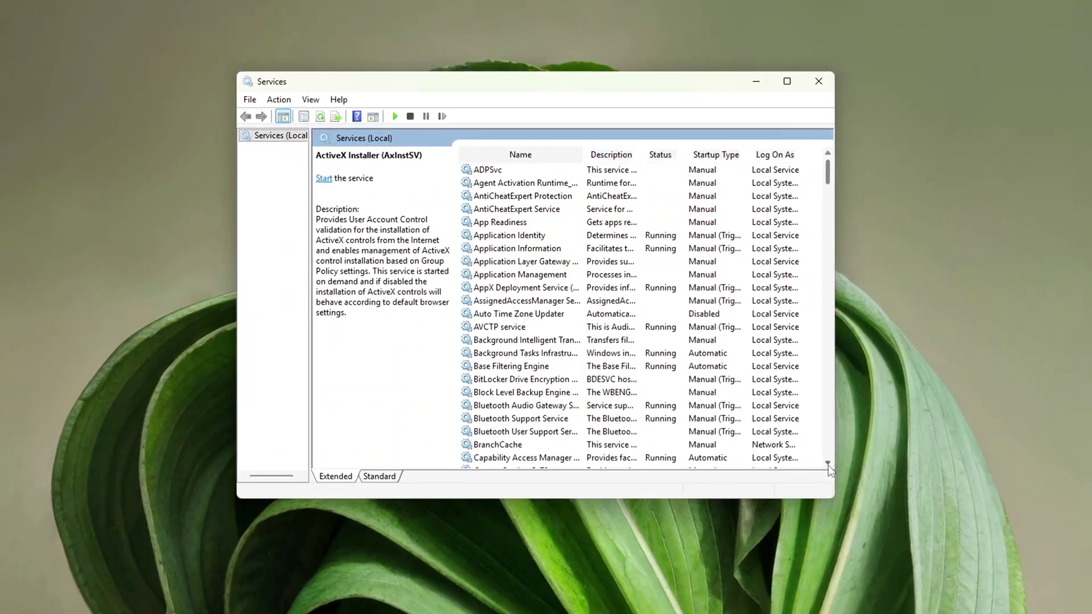
scroll(827, 463, "down", 12)
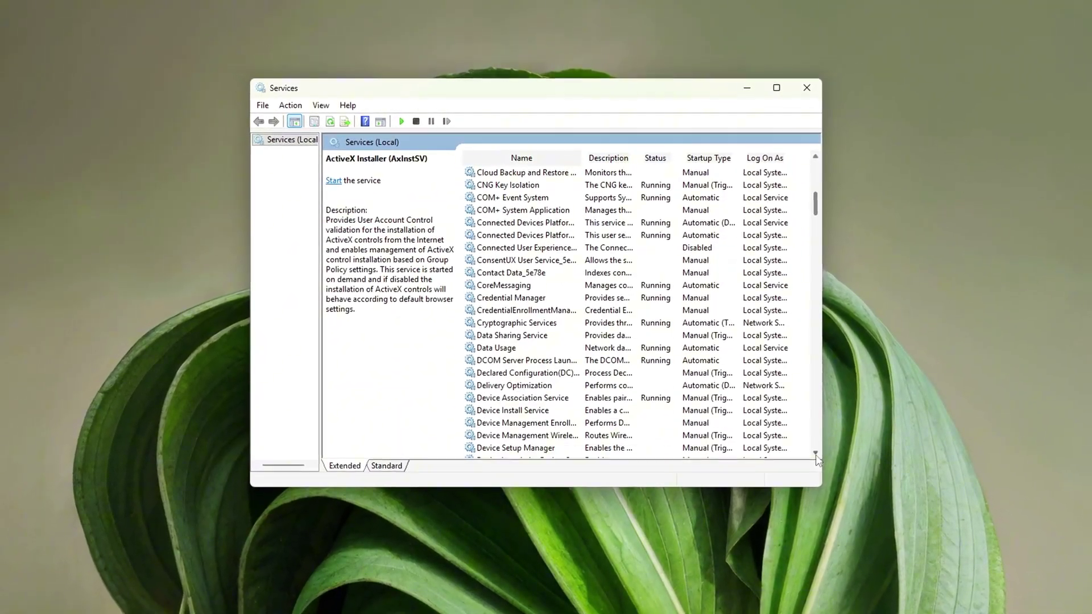
scroll(813, 457, "down", 11)
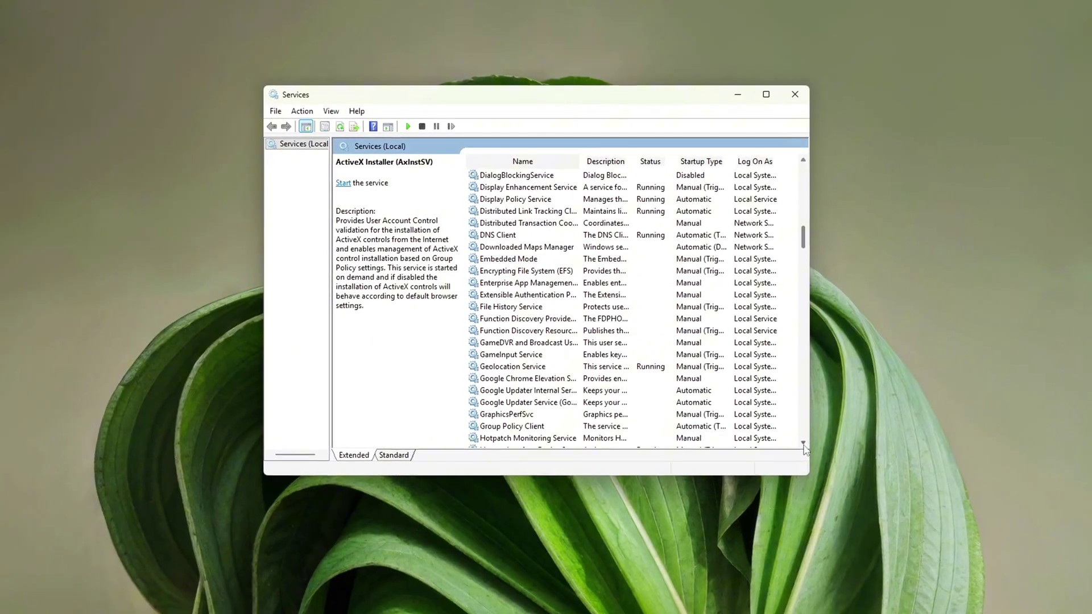
scroll(800, 445, "down", 10)
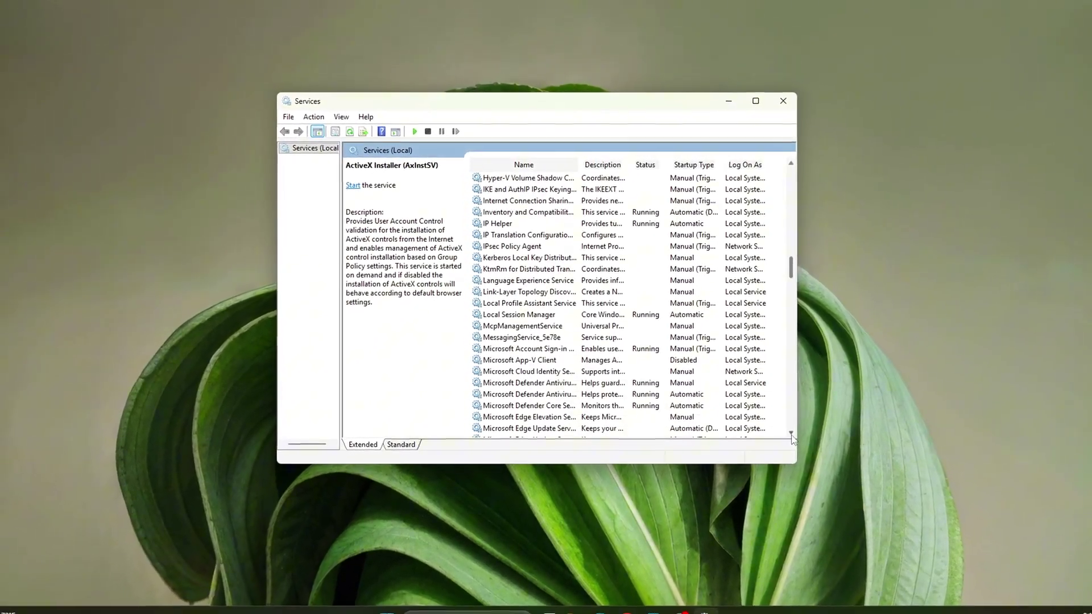
scroll(788, 432, "down", 8)
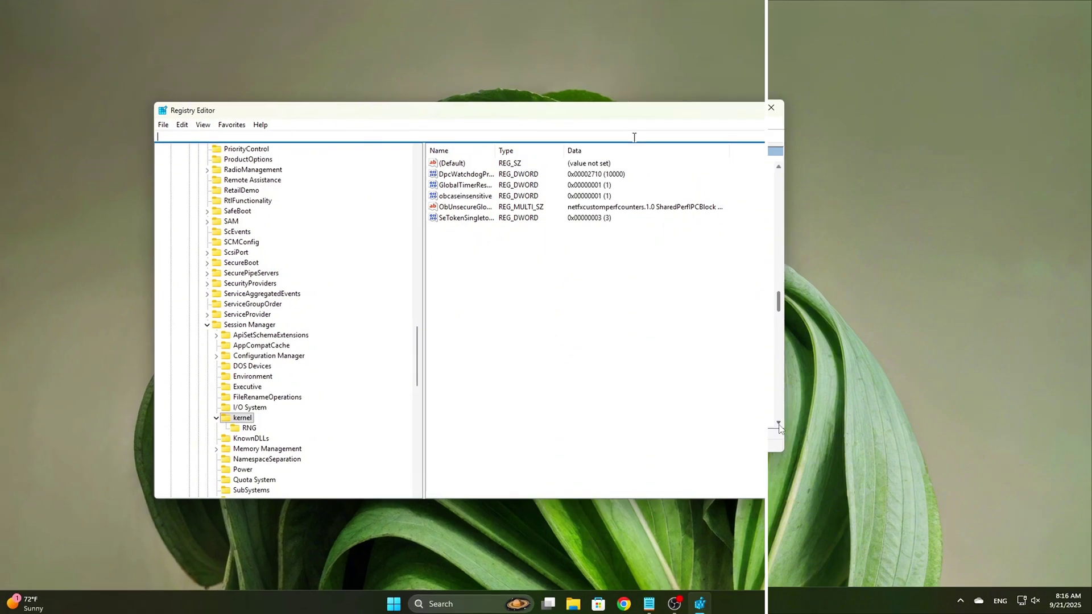
Step: Go to the Wdf01000 key and create a DWORD (32-bit) value named IdlePollingTimeout, opening it for editing
type("HKEY_LOCAL_MACHINE\\SYSTEM\\CurrentControlSet\\Services\\Wdf01000")
key("Return")
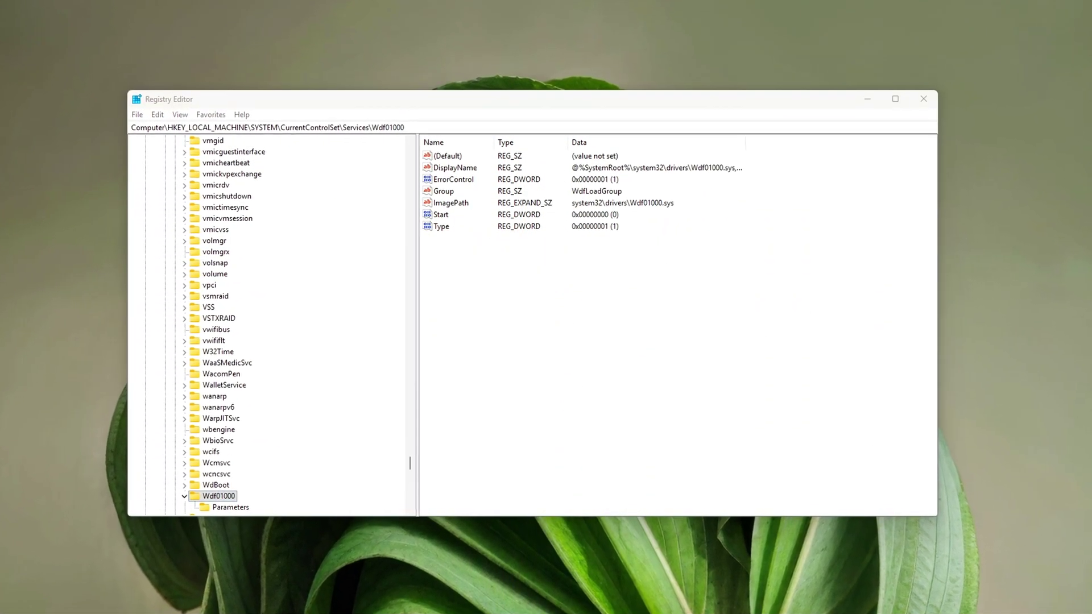
right_click(585, 318)
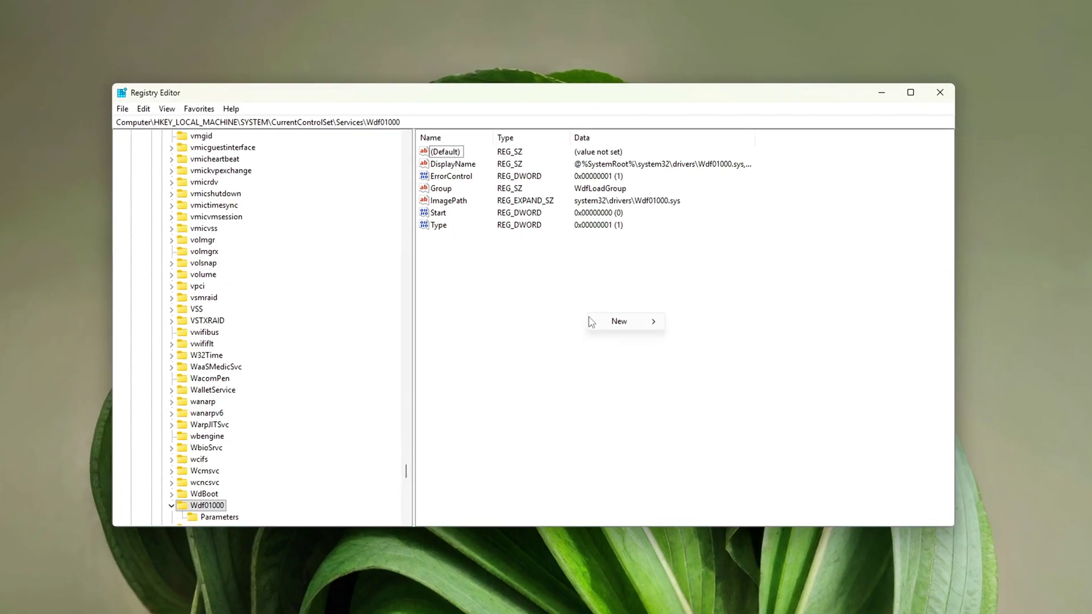
mouse_move(625, 317)
left_click(735, 371)
type("IdlePollingTimeout")
key("Return")
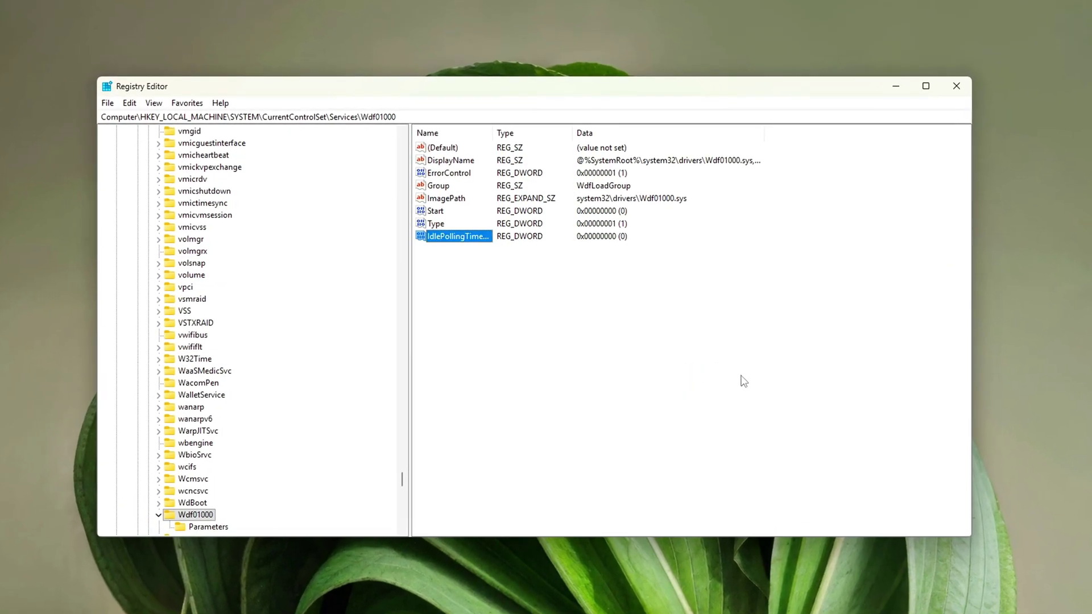
key("Return")
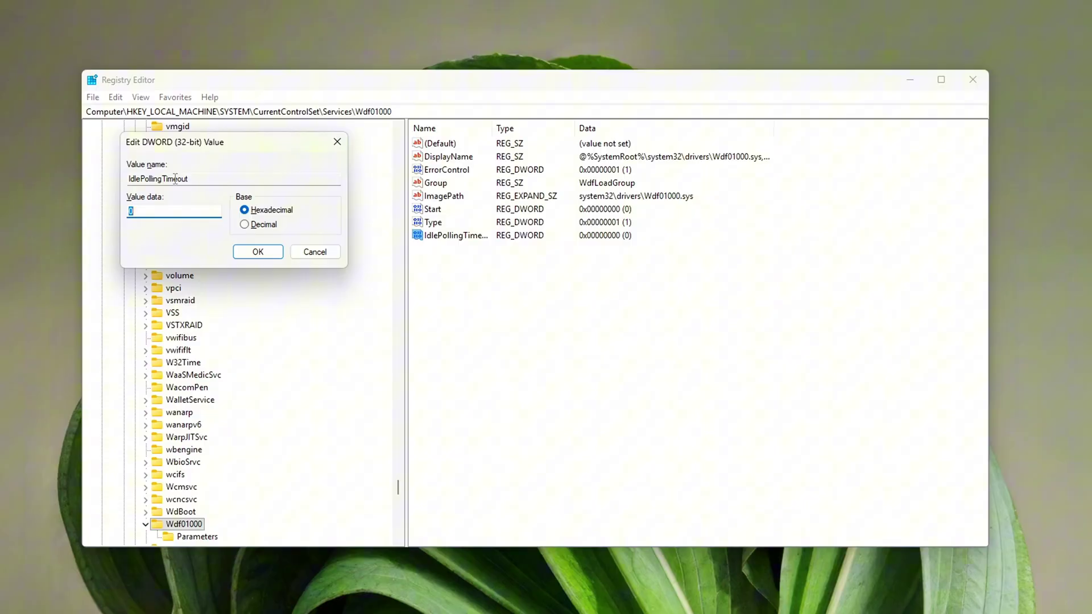
left_click_drag(203, 146, 566, 272)
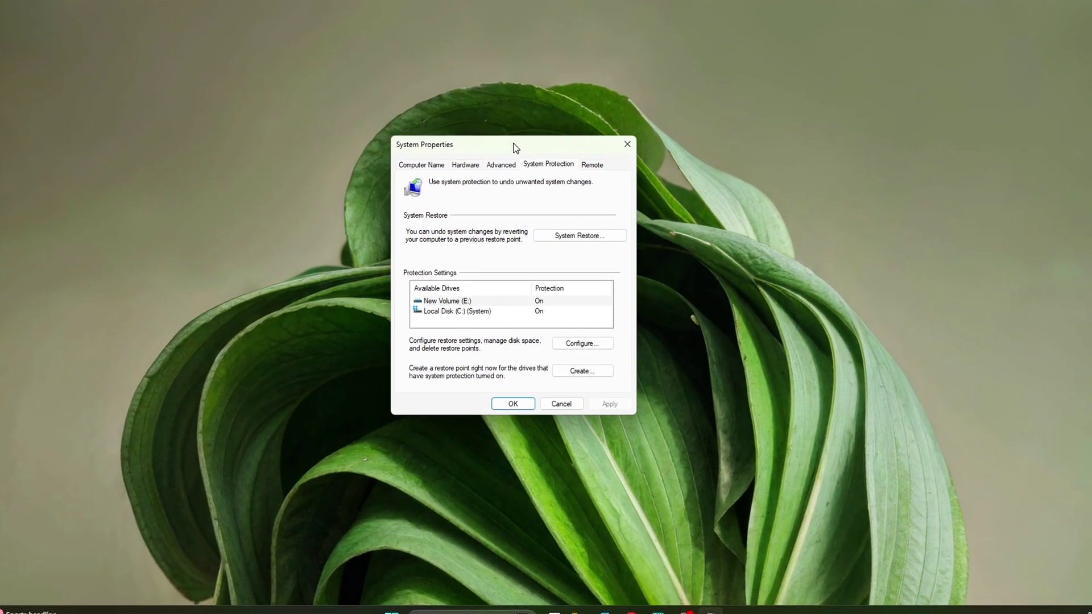
Step: Select Local Disk (C:) and start creating a restore point
left_click(495, 316)
left_click(589, 379)
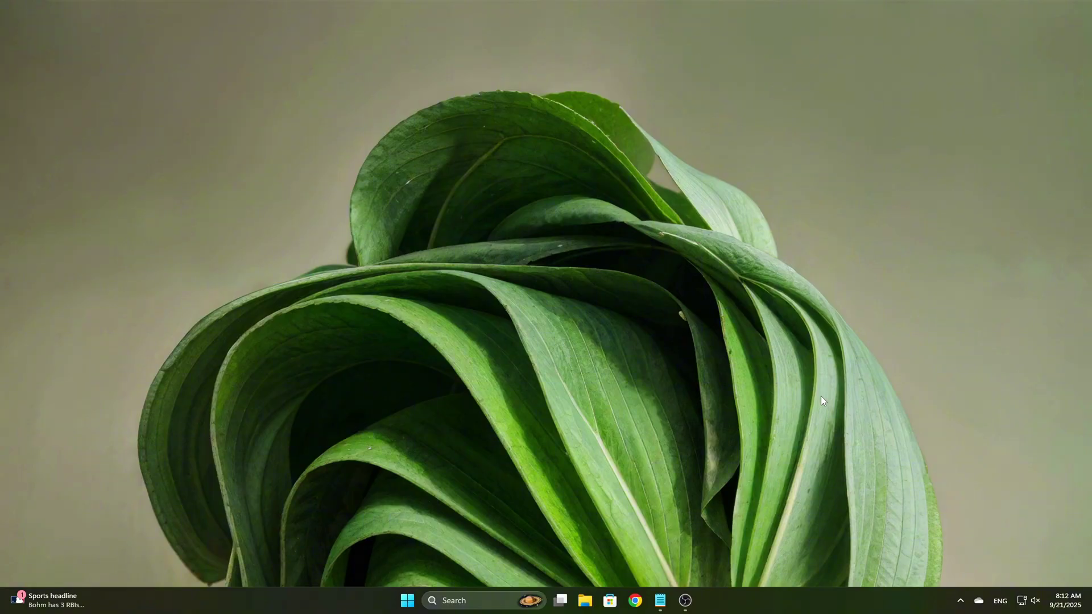
Step: Search 'laten' and launch LatencyMon, moving its window higher on screen
key("super+s")
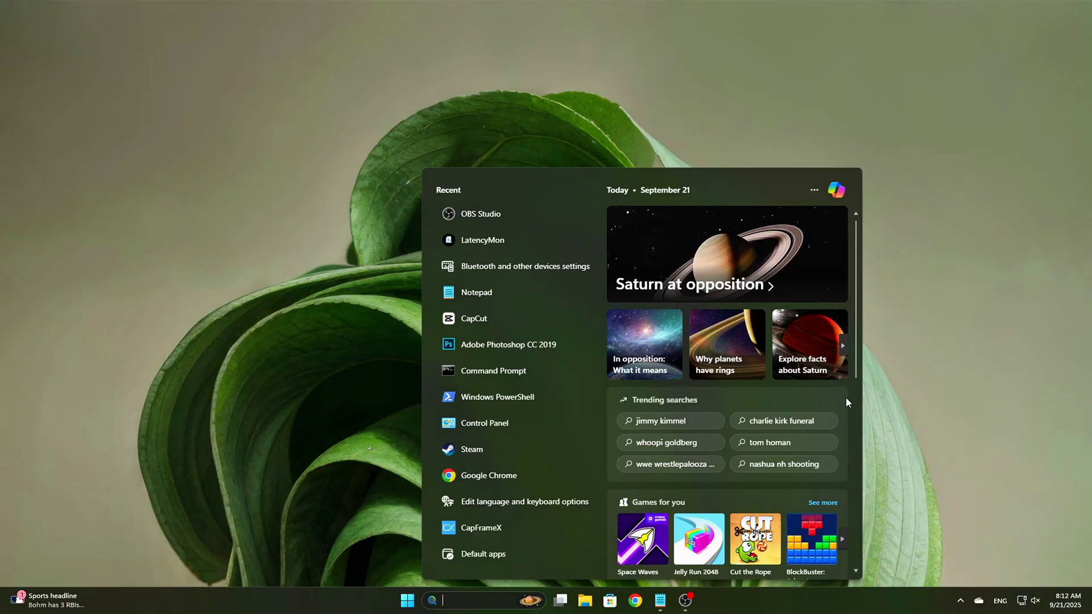
left_click(926, 362)
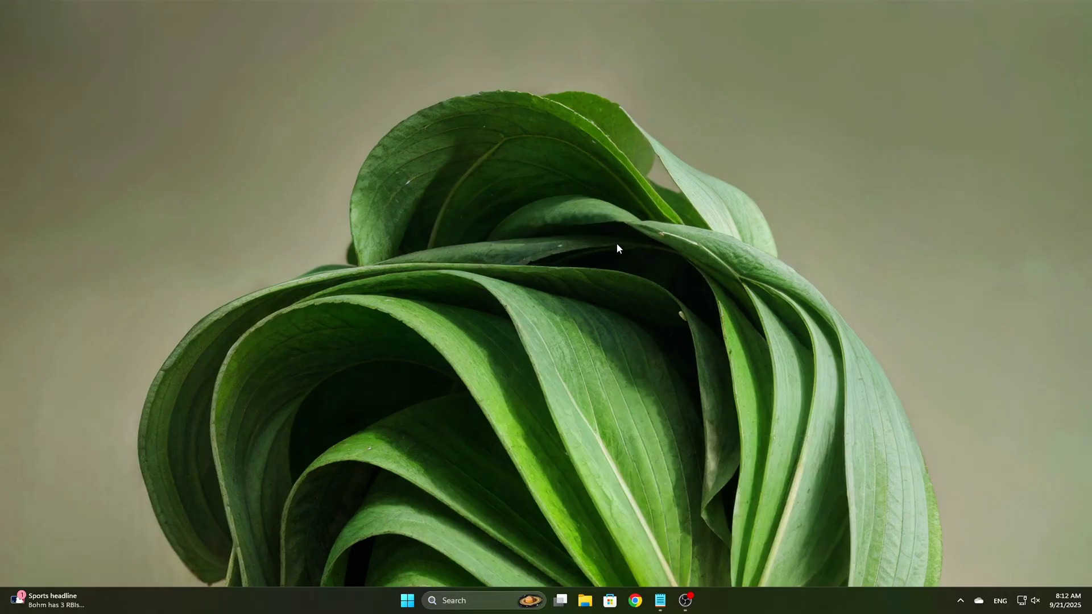
key("super+s")
type("laten")
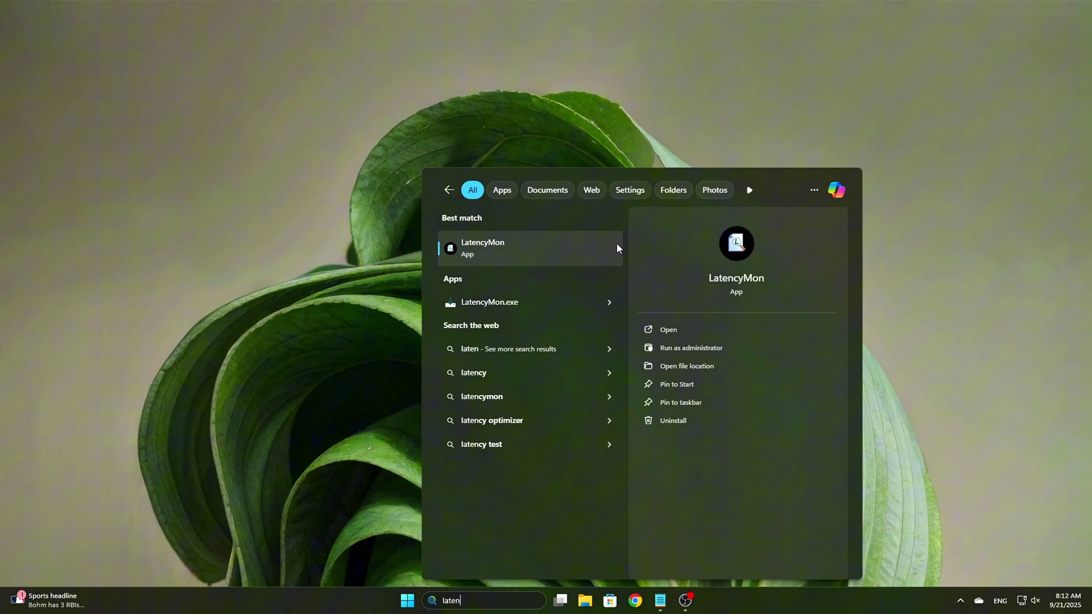
left_click(616, 243)
left_click_drag(658, 366, 619, 97)
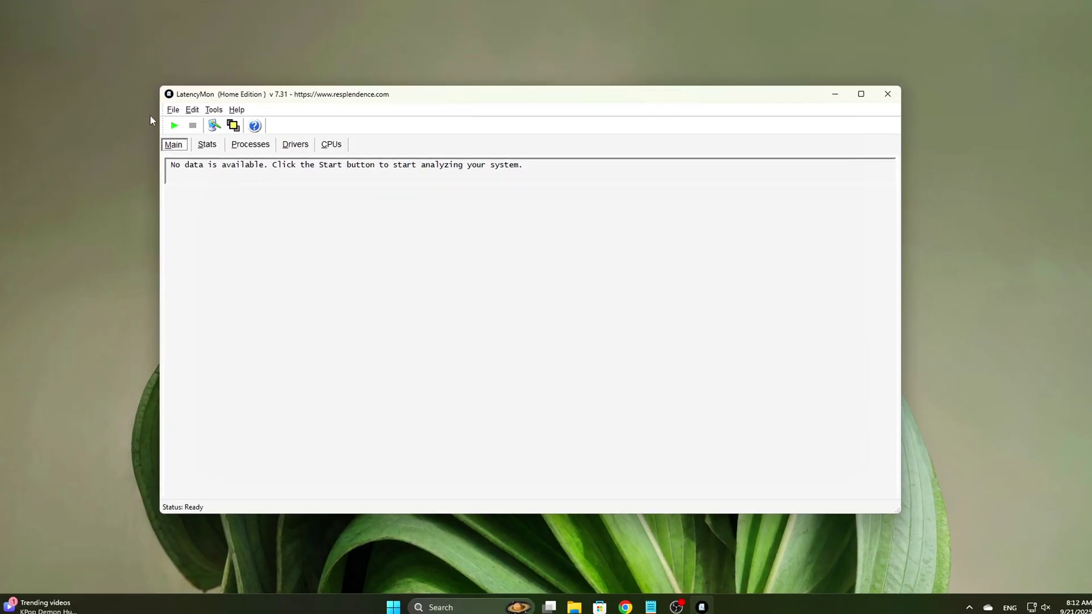
Step: Start the LatencyMon analysis and show the Drivers results for Wdf01000.sys
left_click(174, 126)
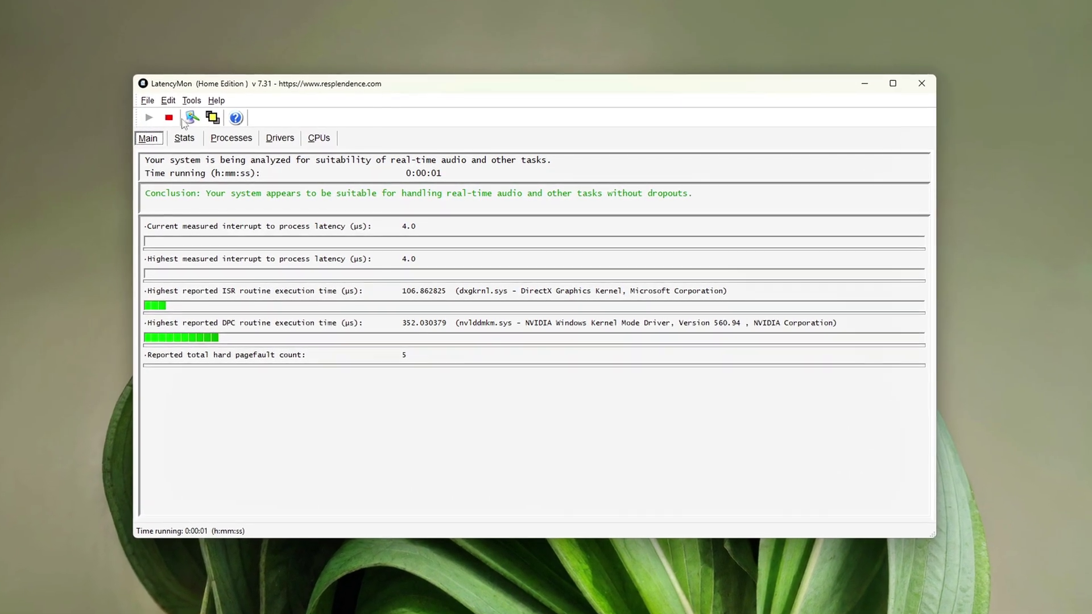
left_click(266, 120)
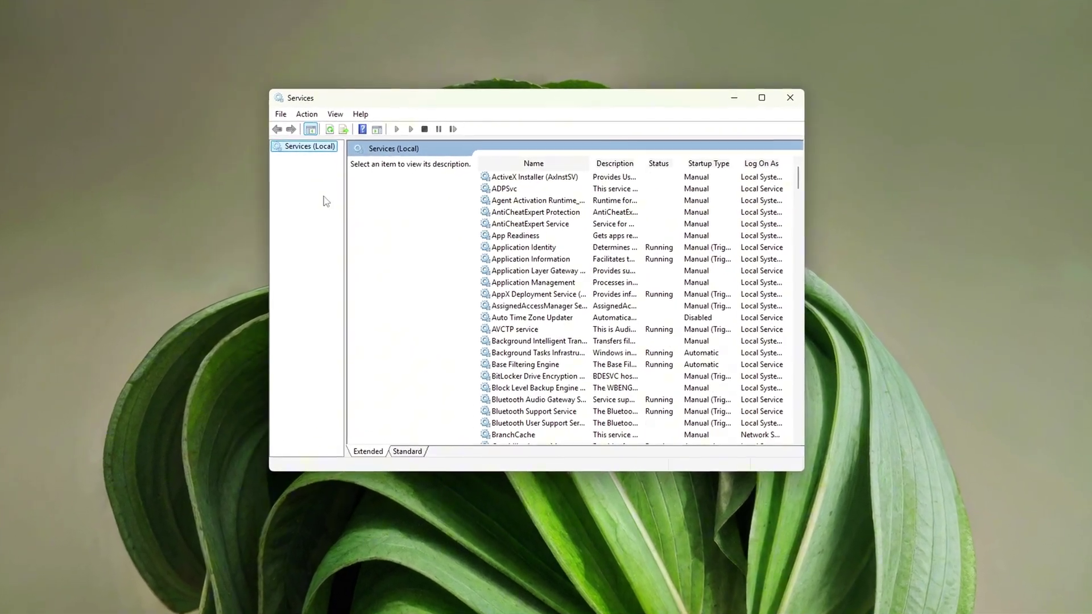
Step: Widen the services list, select ActiveX Installer and scroll down to the S entries
left_click_drag(342, 187, 331, 187)
left_click(569, 177)
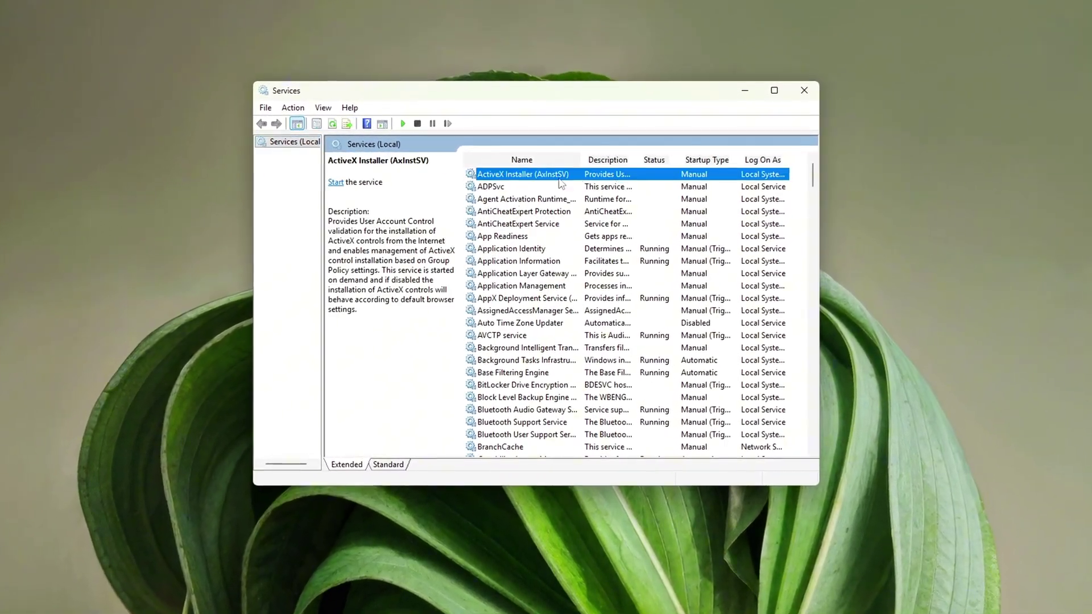
left_click(816, 456)
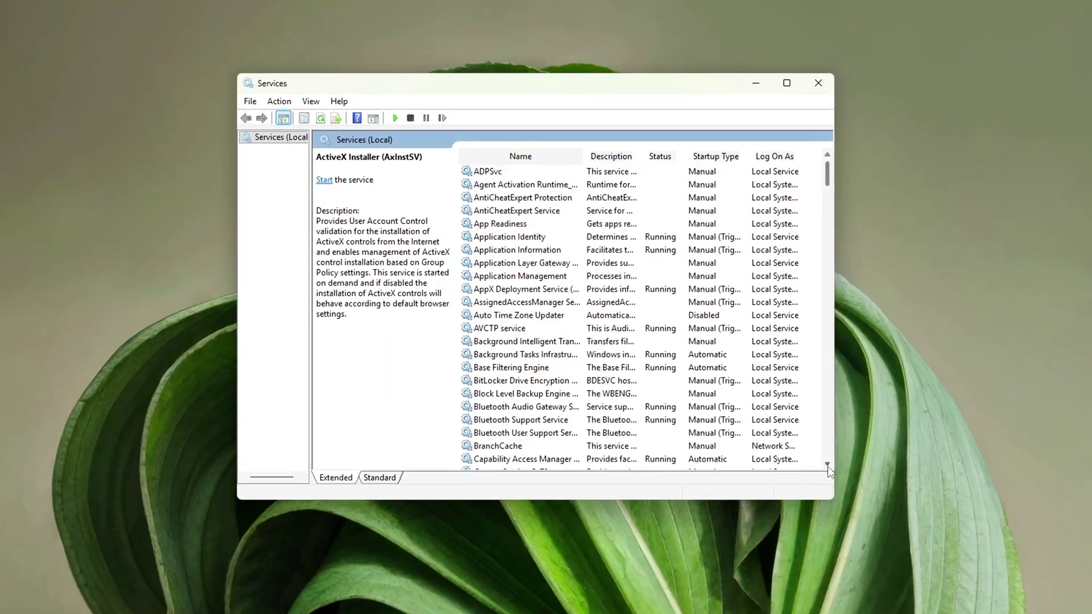
scroll(830, 470, "down", 11)
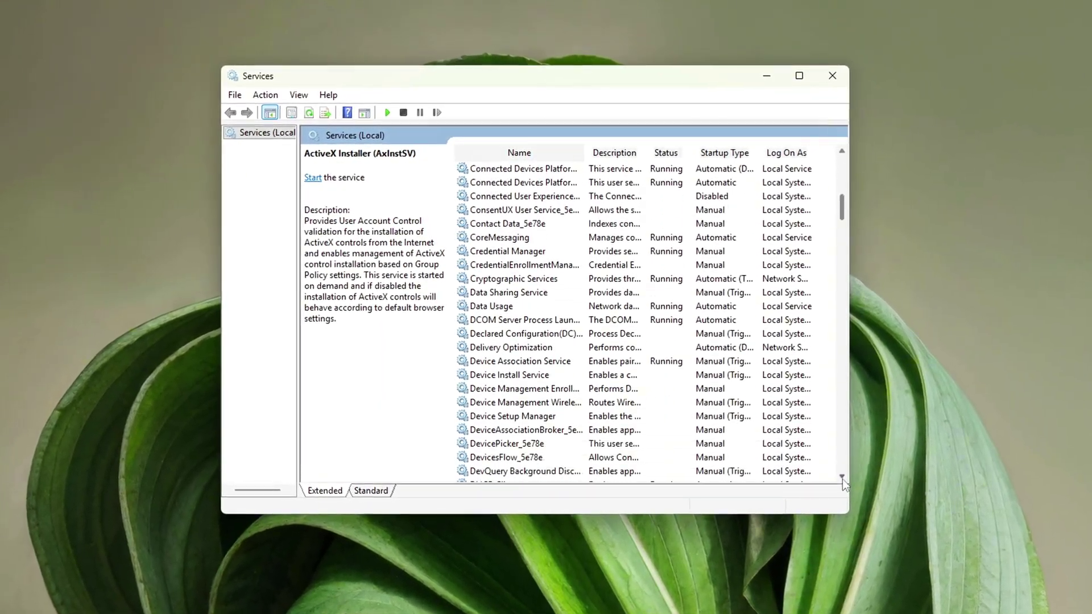
scroll(847, 488, "down", 11)
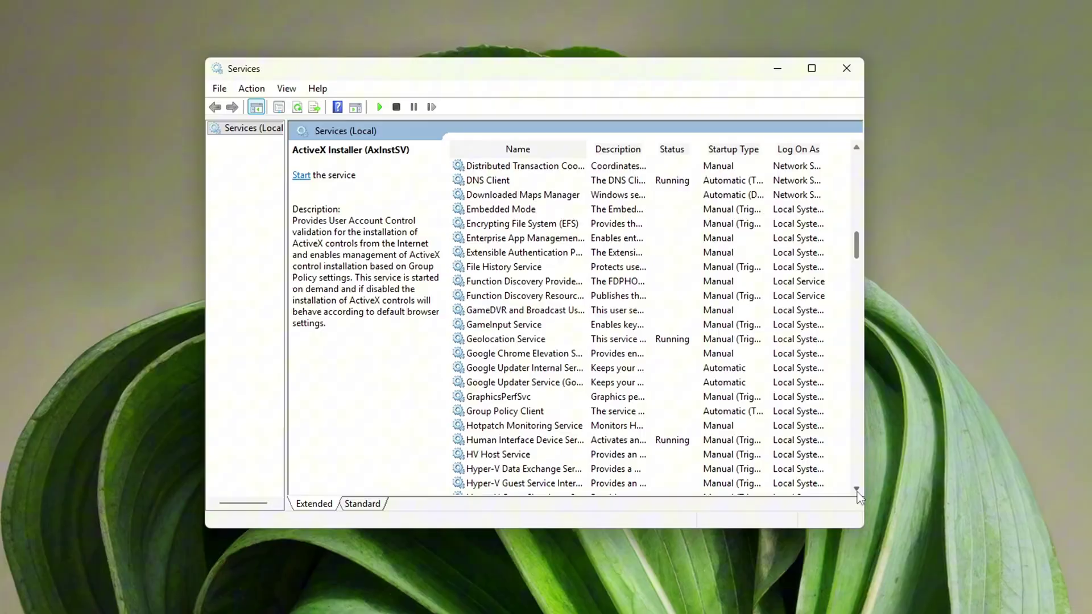
scroll(860, 499, "down", 12)
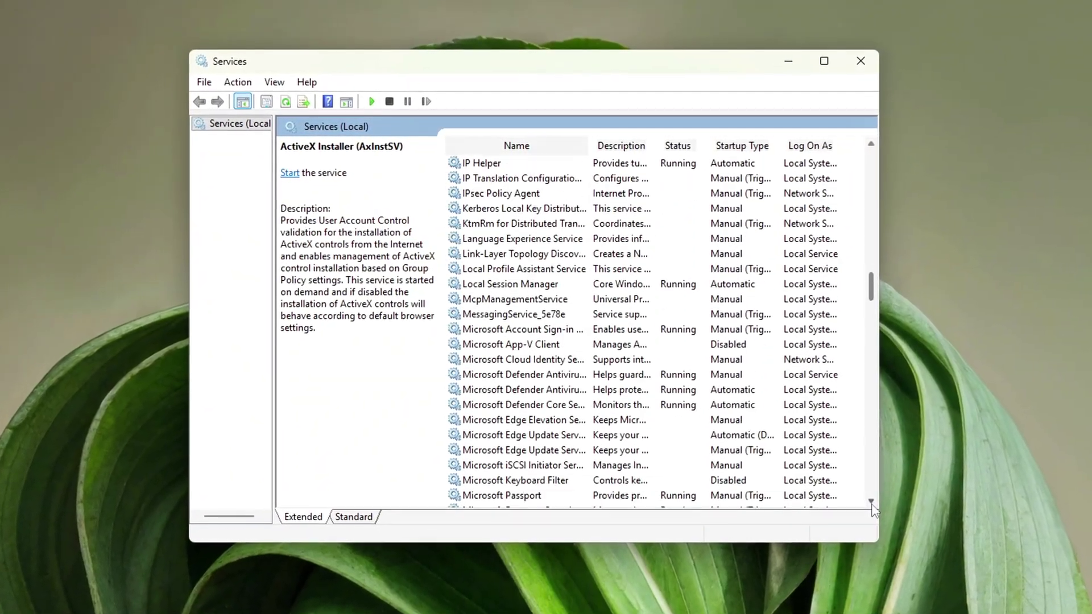
scroll(875, 512, "down", 10)
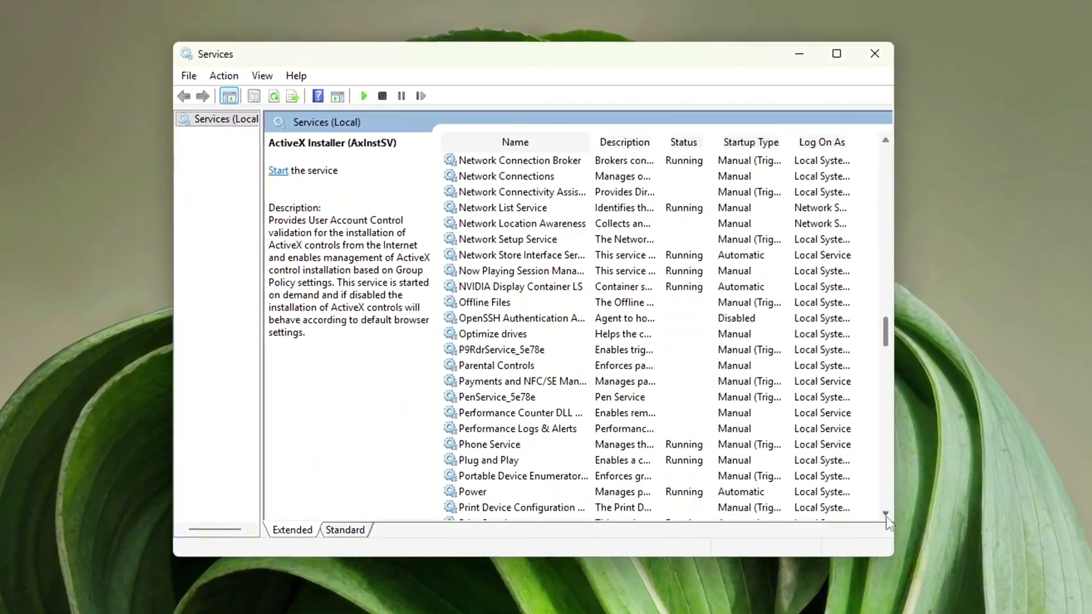
scroll(890, 526, "down", 10)
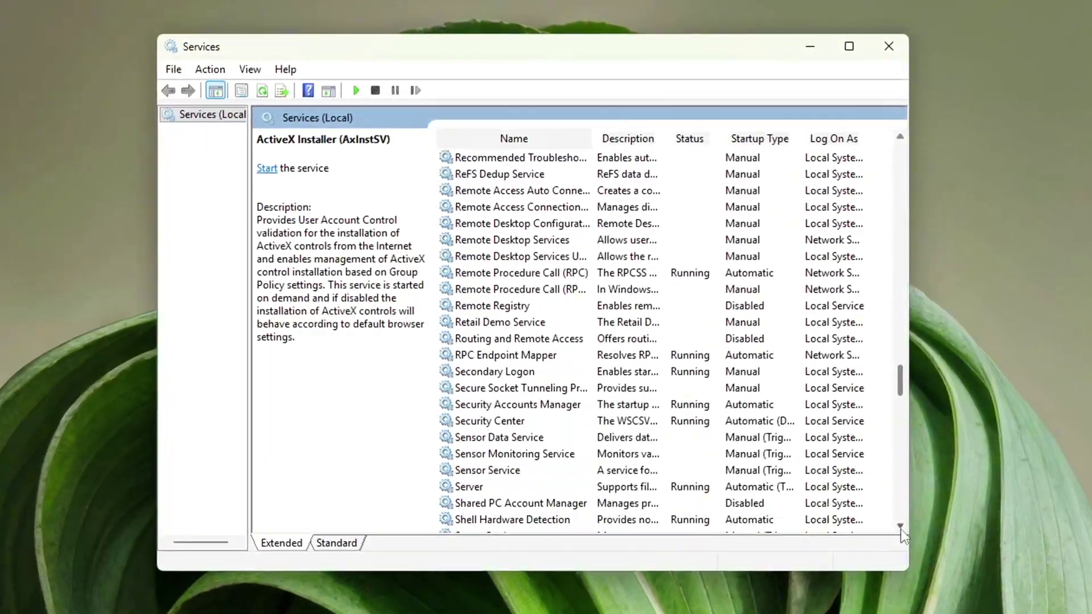
scroll(904, 532, "down", 6)
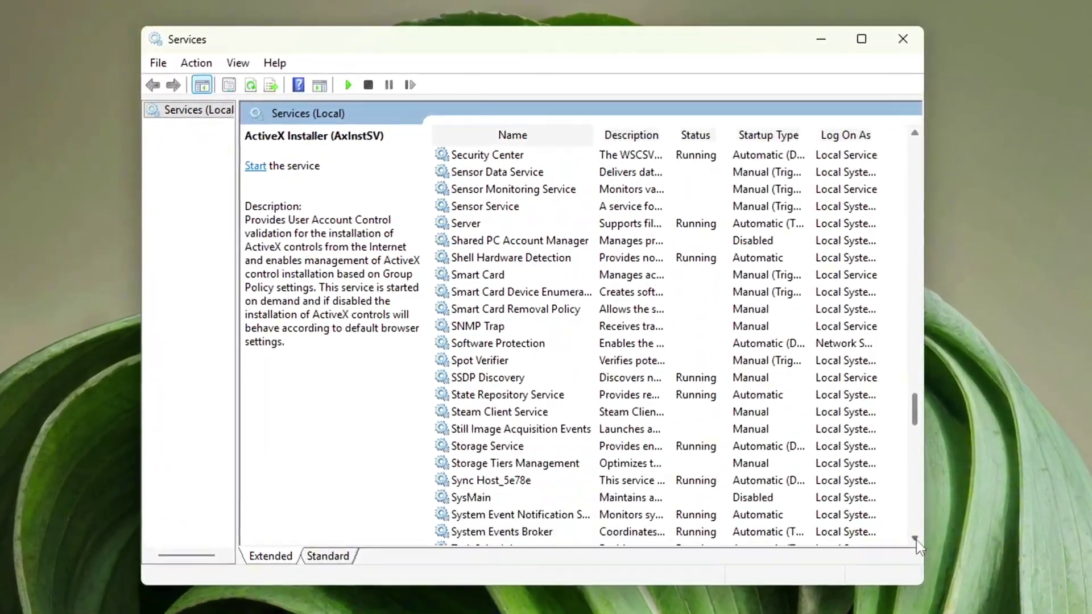
scroll(917, 543, "down", 8)
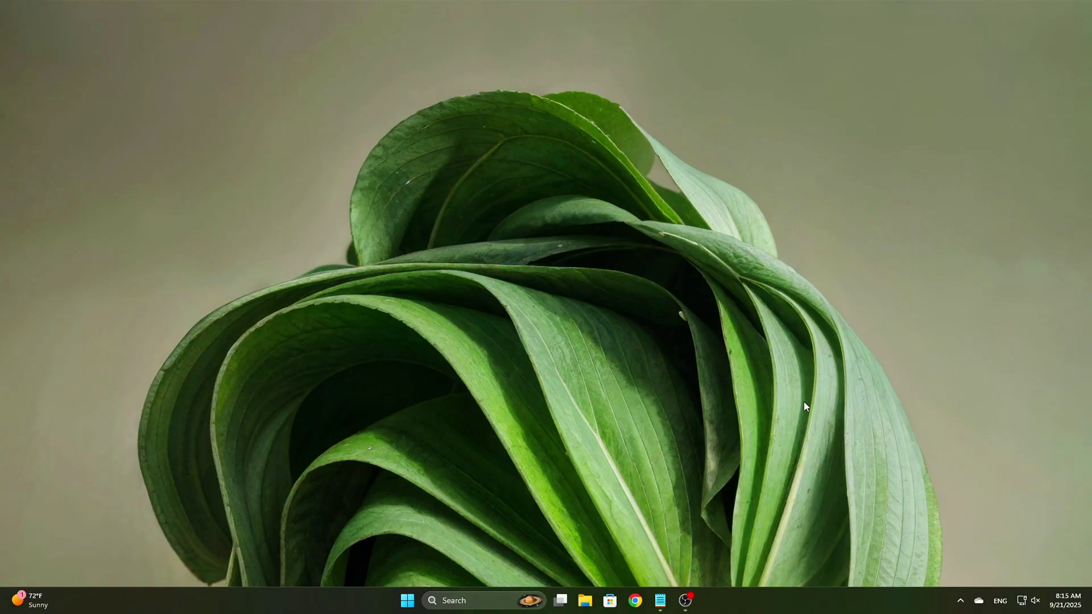
Step: Run services.msc and arrange the Services window and its panes
key("super+r")
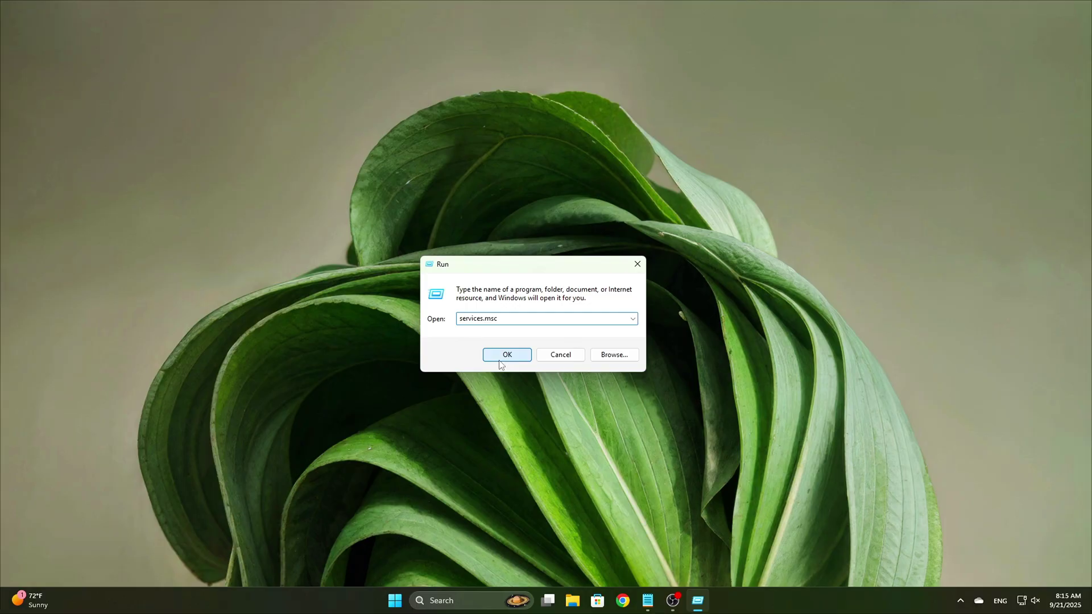
left_click(500, 362)
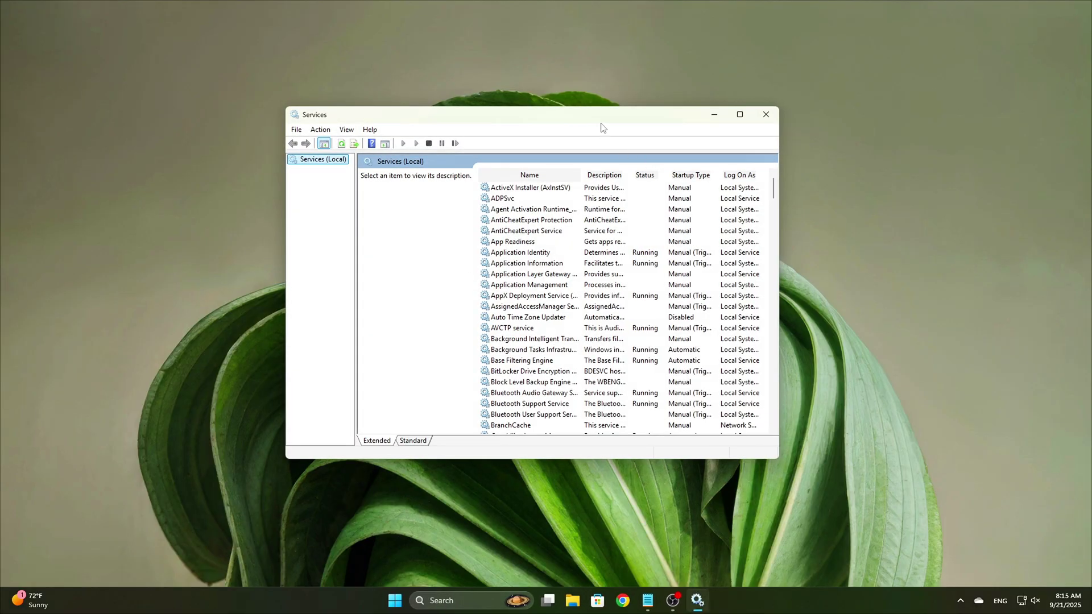
mouse_move(602, 126)
left_mouse_down()
mouse_move(566, 121)
mouse_move(607, 119)
left_mouse_up()
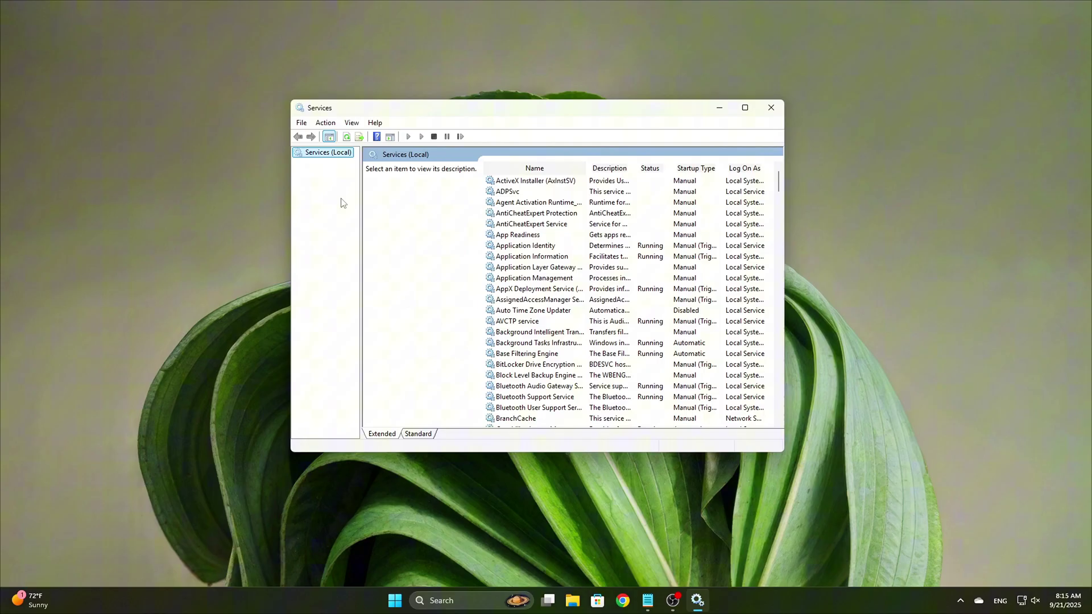
left_click_drag(361, 190, 350, 194)
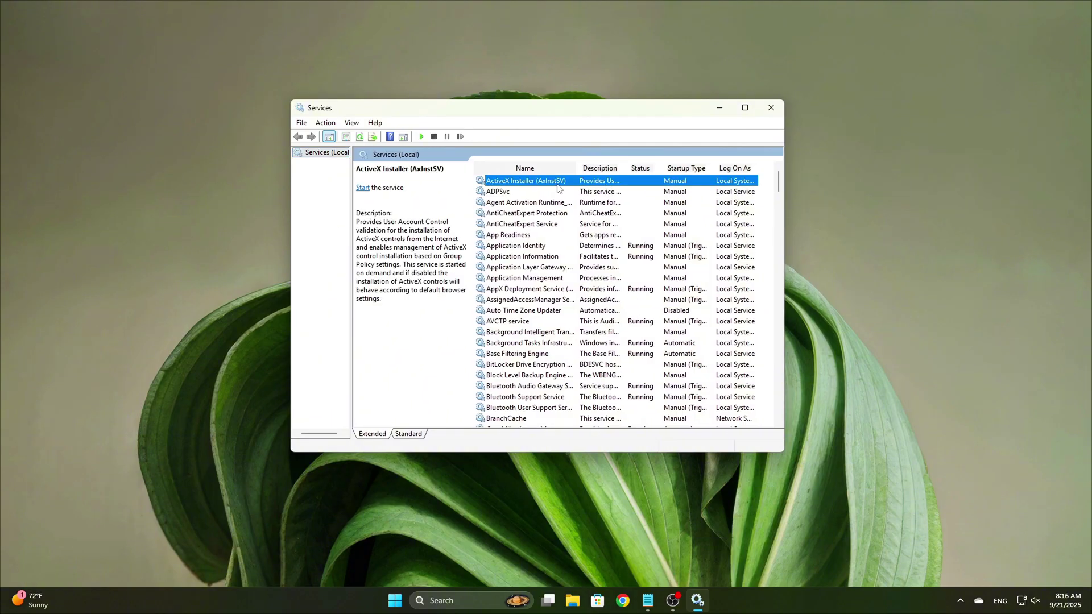
left_click_drag(779, 427, 839, 489)
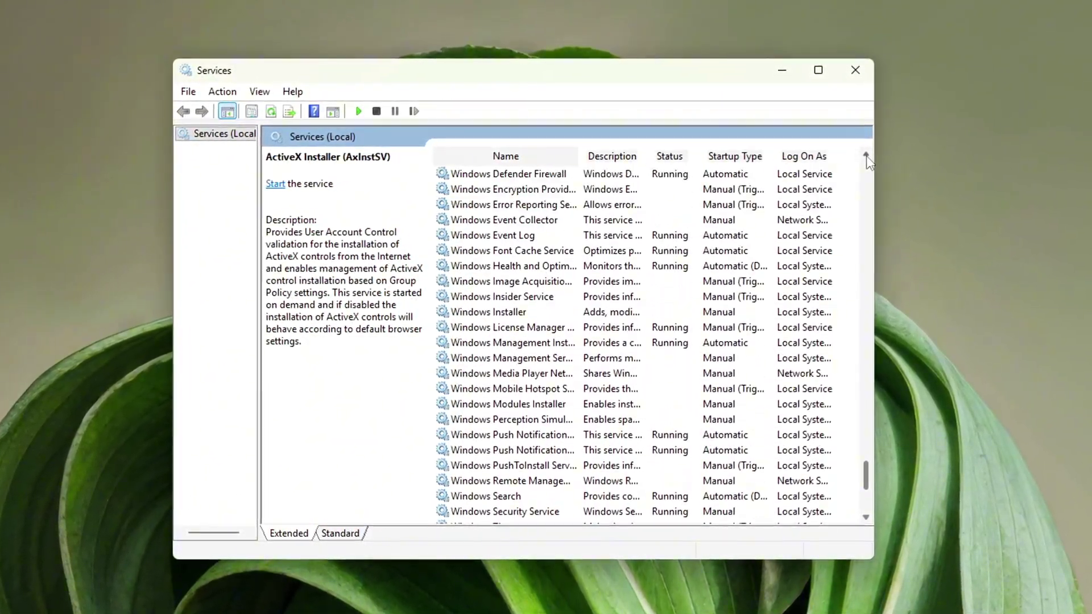
left_click_drag(866, 159, 885, 153)
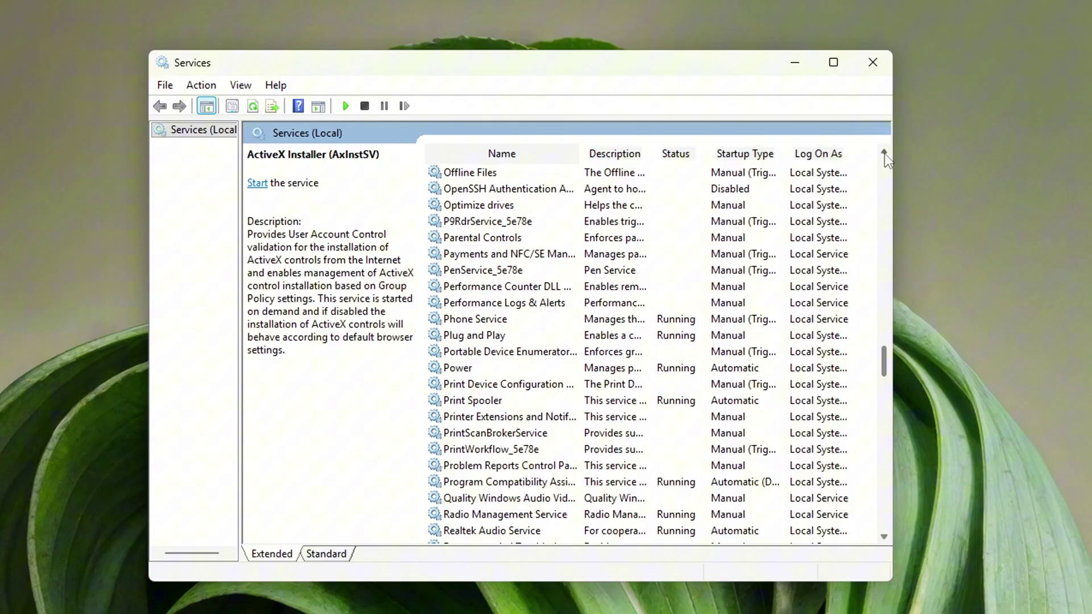
Step: Step down to Windows Media Player Network Sharing and Windows Mobile Hotspot Service
scroll(885, 154, "up", 11)
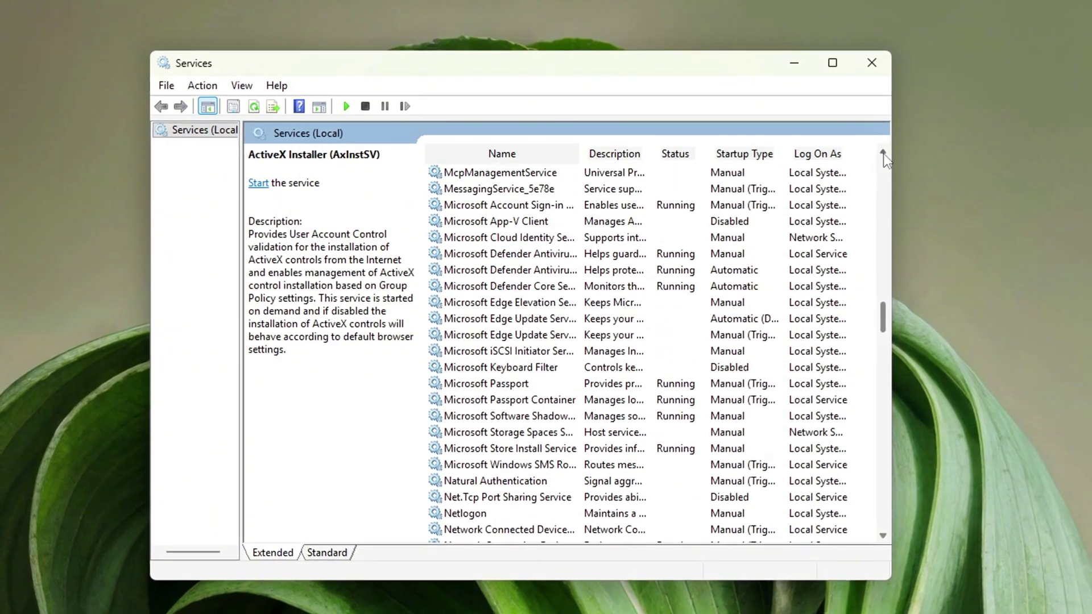
scroll(883, 152, "up", 5)
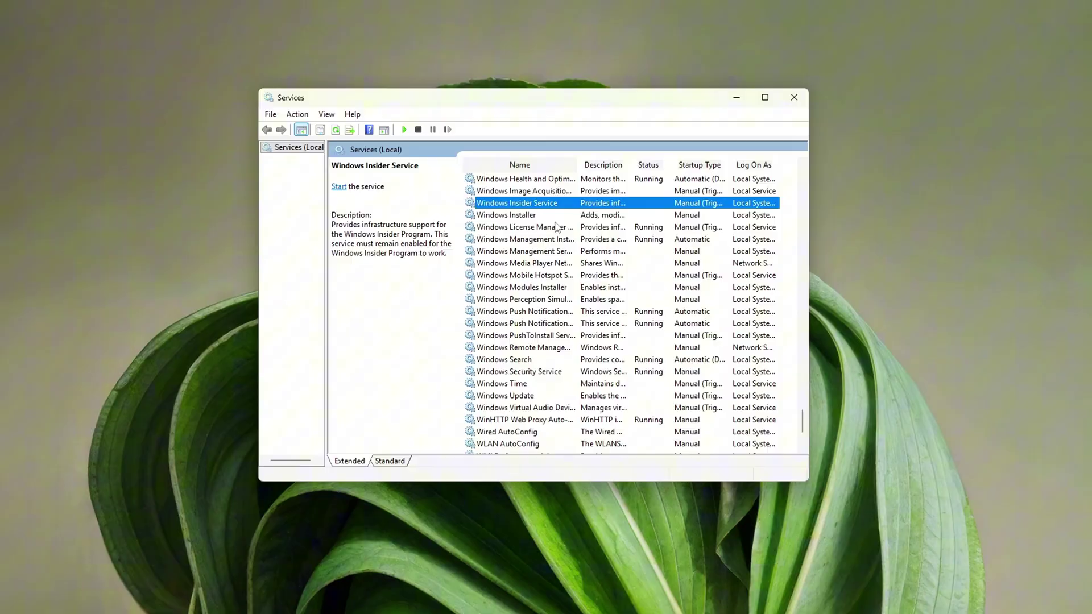
key("Down")
key("Down")
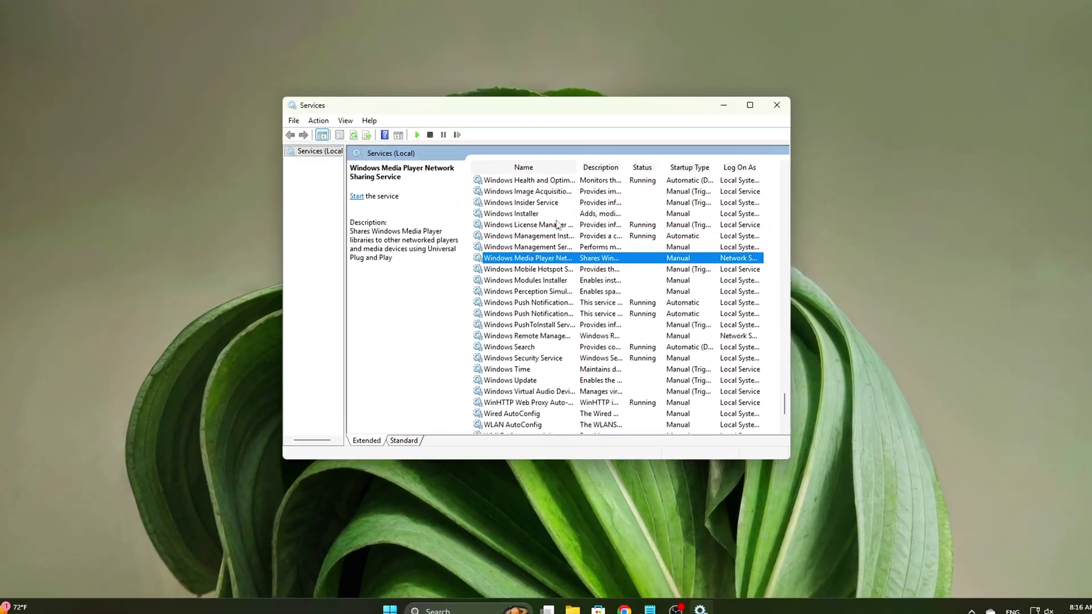
key("Down")
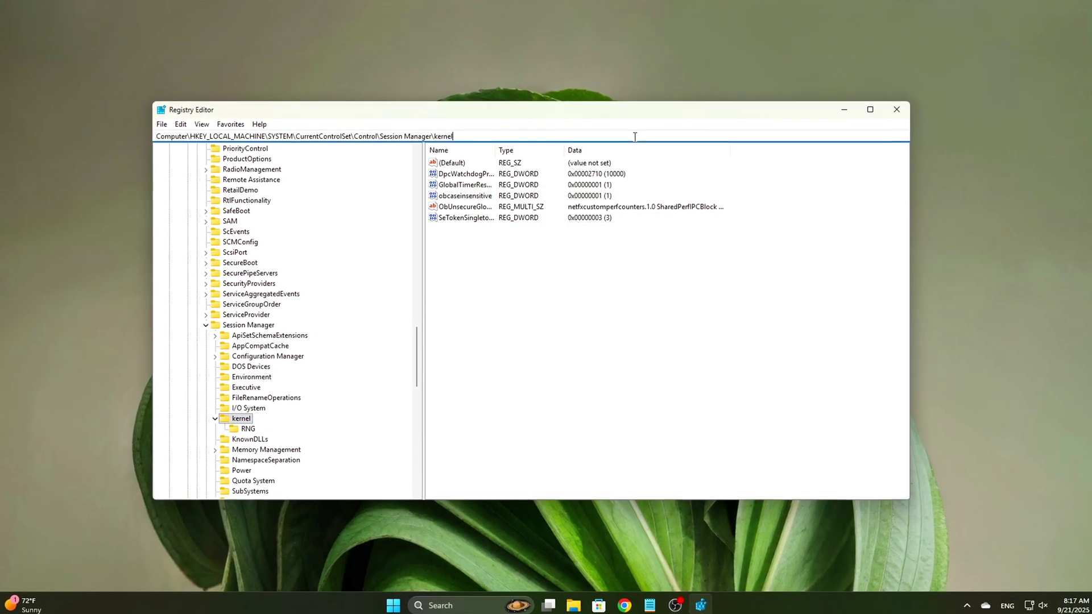
Step: Go to the Wdf01000 key and create a new DWORD value named IdlePollingTimeout
type("HKEY_LOCAL_MACHINE\\SYSTEM\\CurrentControlSet\\Services\\Wdf01000")
key("Return")
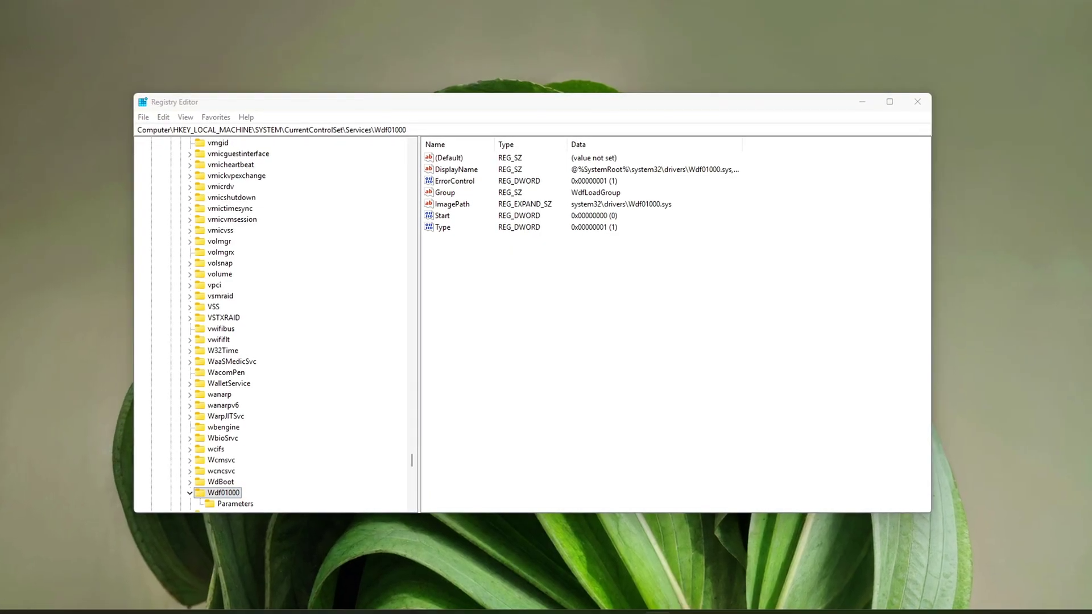
left_click(587, 316)
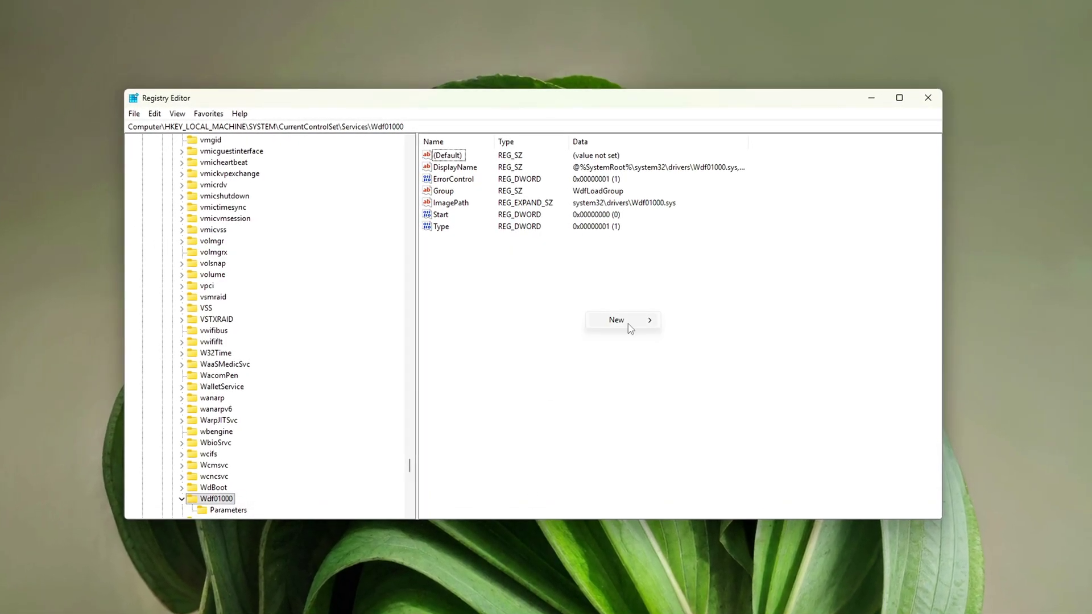
mouse_move(628, 323)
left_click(729, 370)
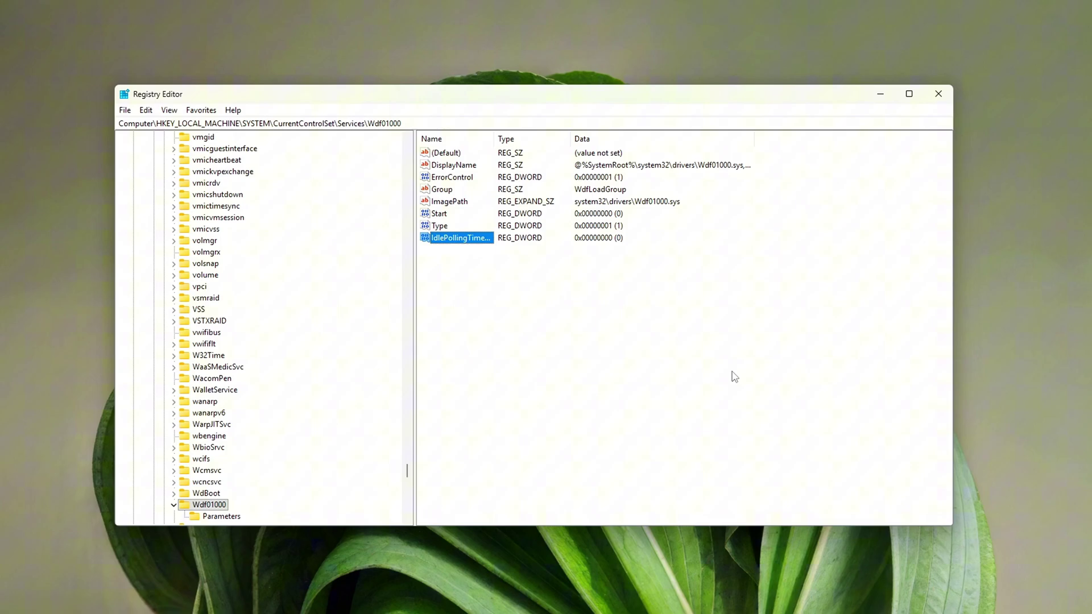
key("Return")
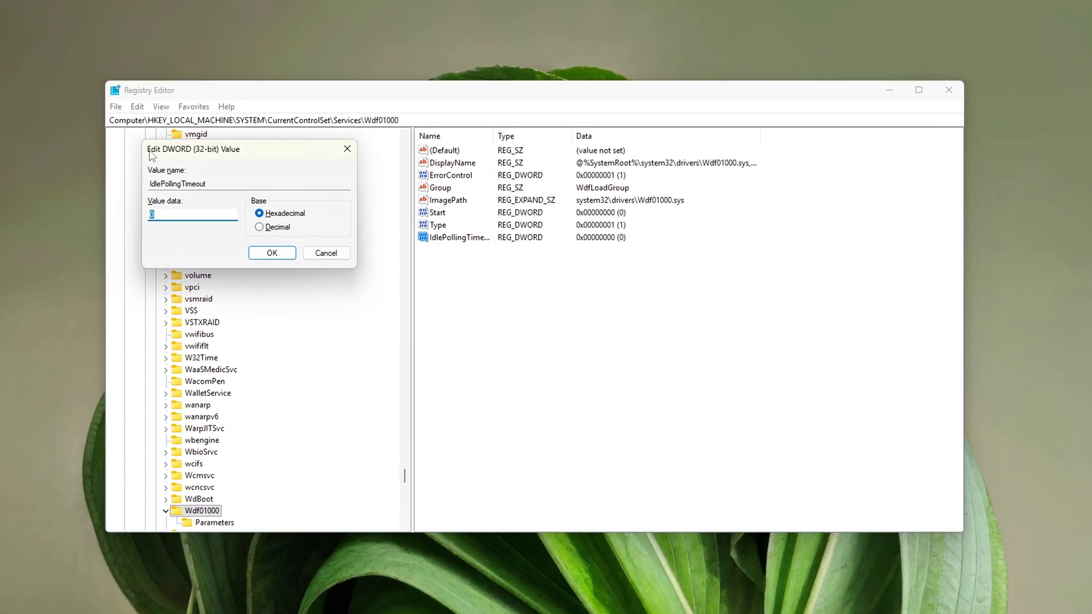
Step: Set IdlePollingTimeout's data to decimal 1 and save it
left_click_drag(223, 151, 567, 272)
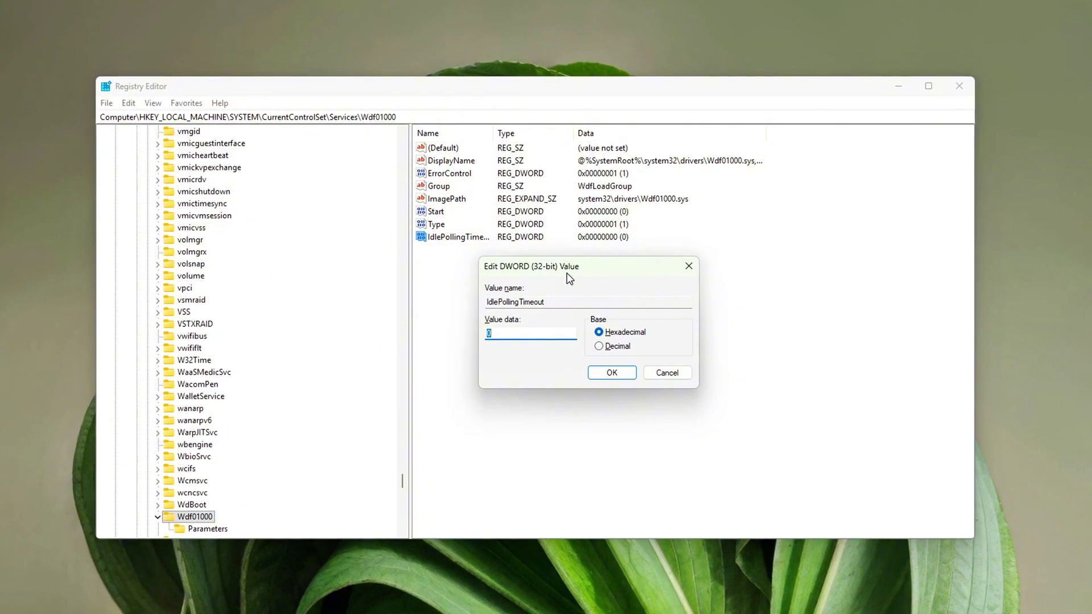
left_click(617, 347)
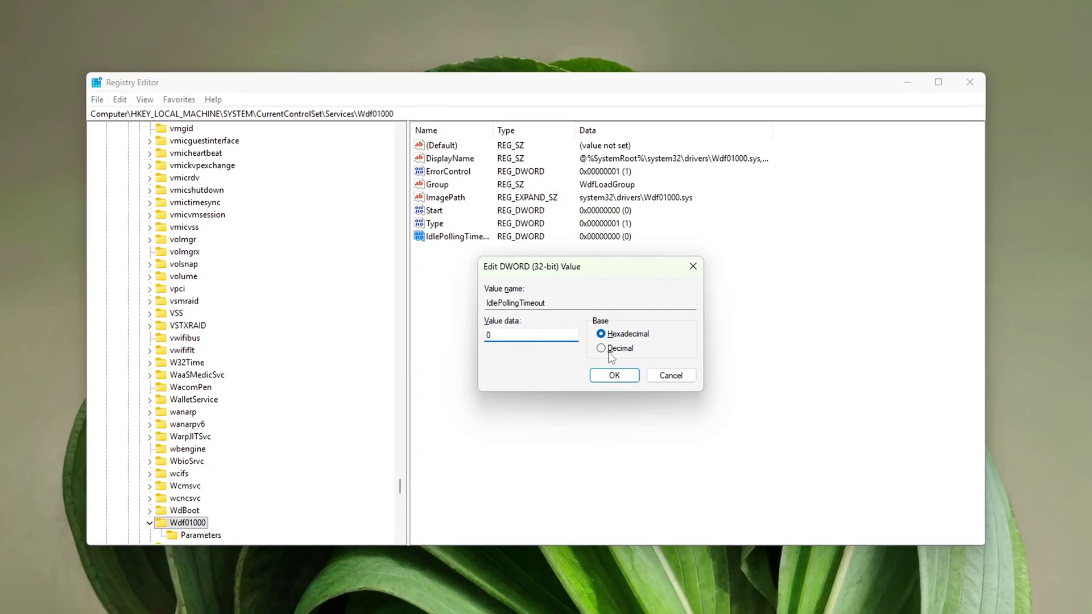
type("1")
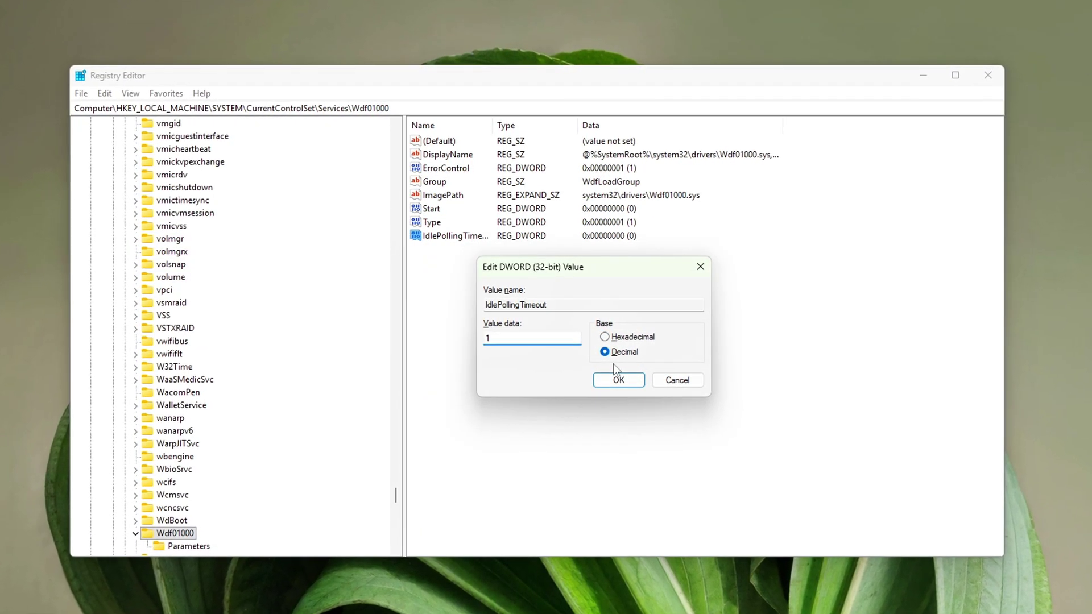
left_click(614, 380)
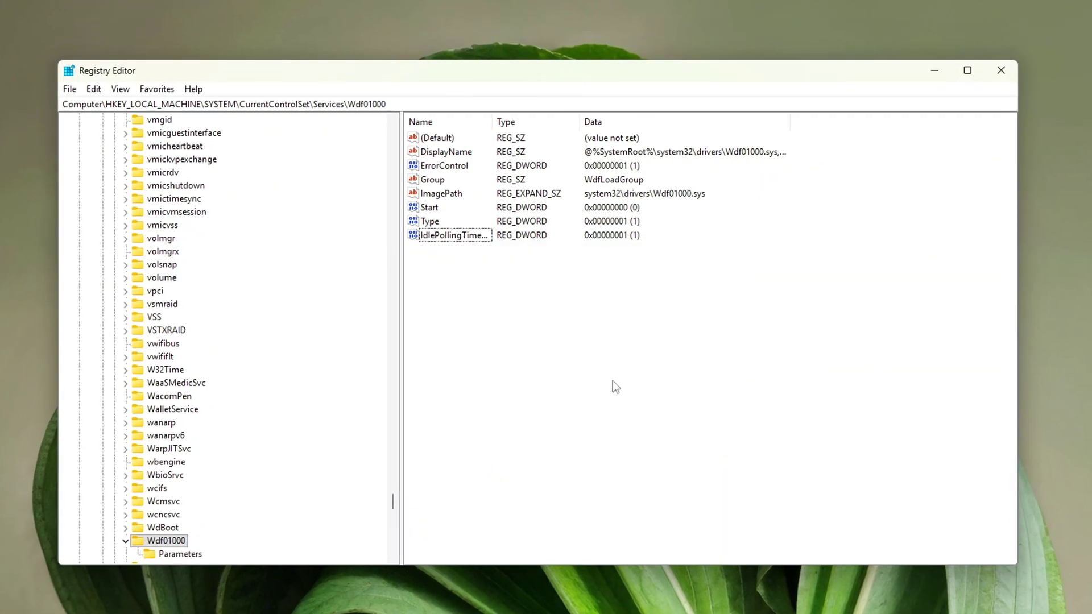
left_click(610, 379)
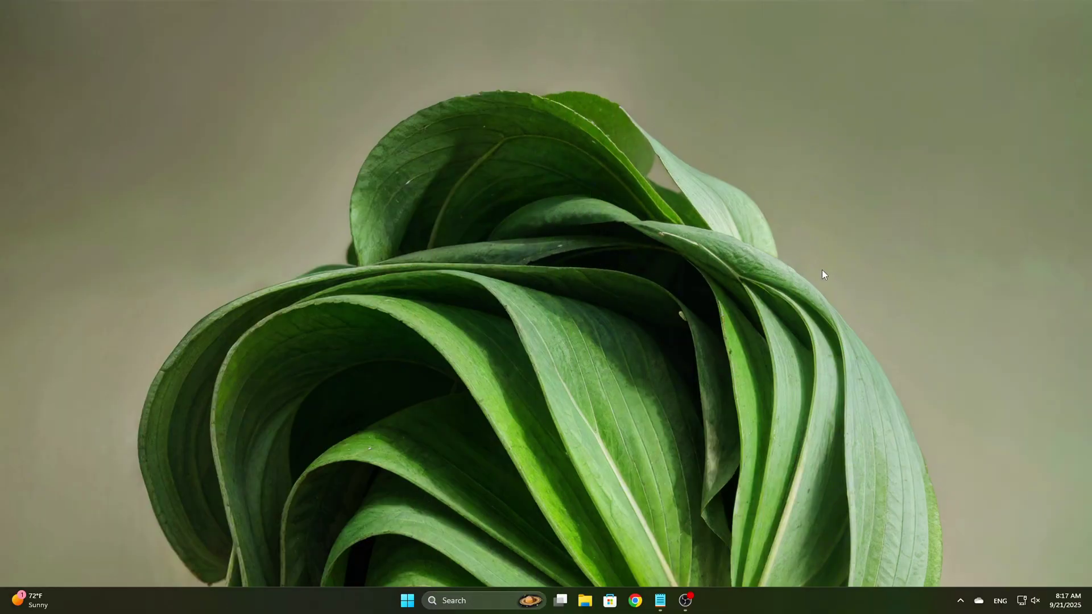
Step: Reopen Registry Editor at the Wdf01000 key and add a DWORD named IdlePollingTimeout
key("super+r")
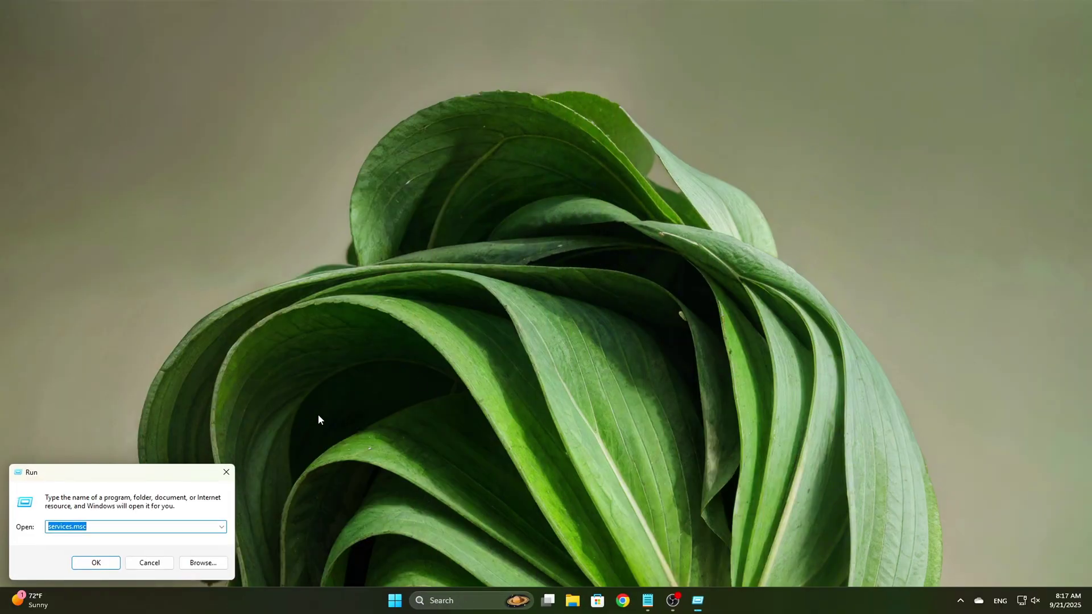
left_click_drag(67, 474, 604, 241)
type("entControlSet\\Services\\Wdf01000")
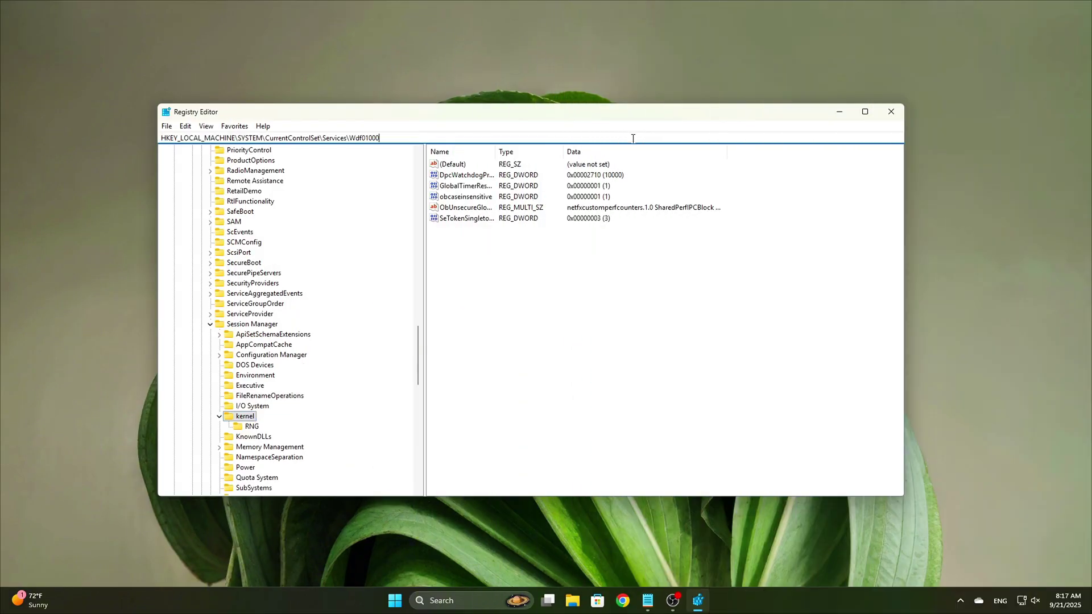
key("Return")
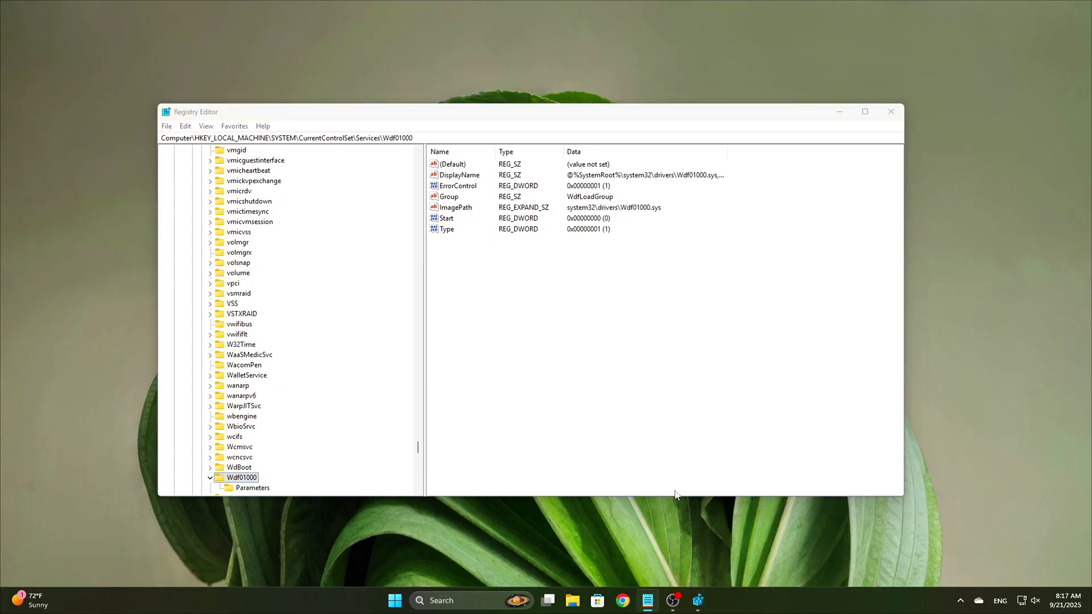
right_click(580, 307)
mouse_move(607, 314)
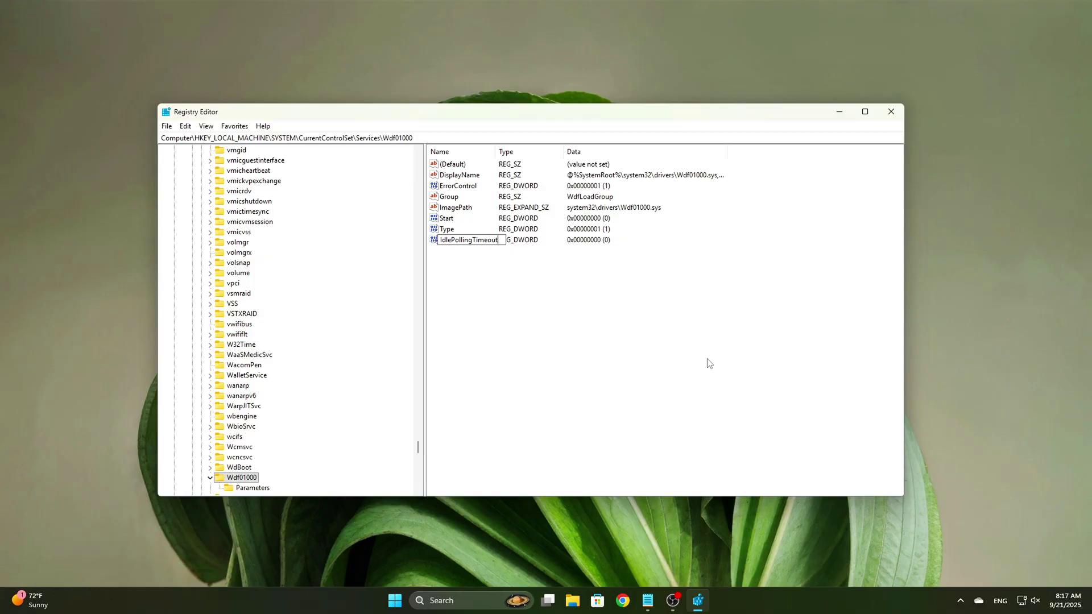
key("Return")
key("Return")
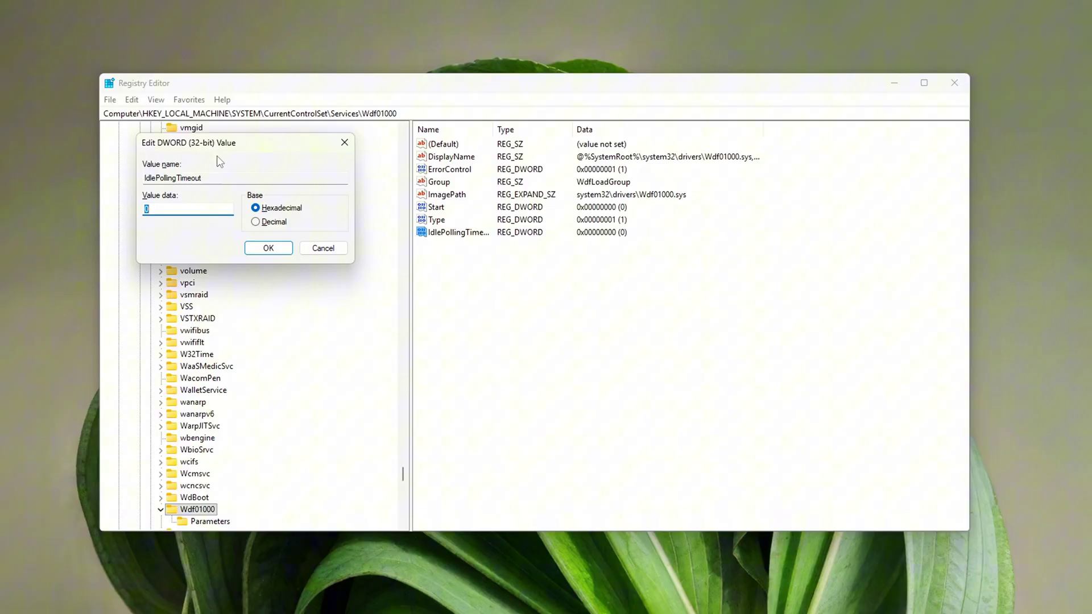
Step: Change IdlePollingTimeout's value data from 0 to decimal 1 and save
left_click_drag(221, 152, 568, 273)
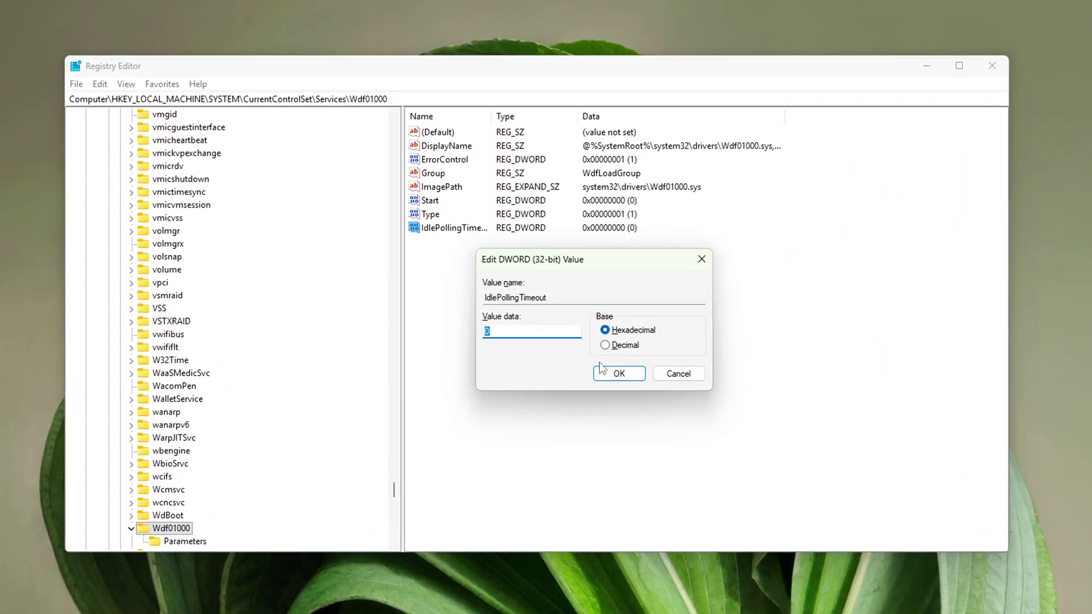
left_click(607, 345)
double_click(534, 332)
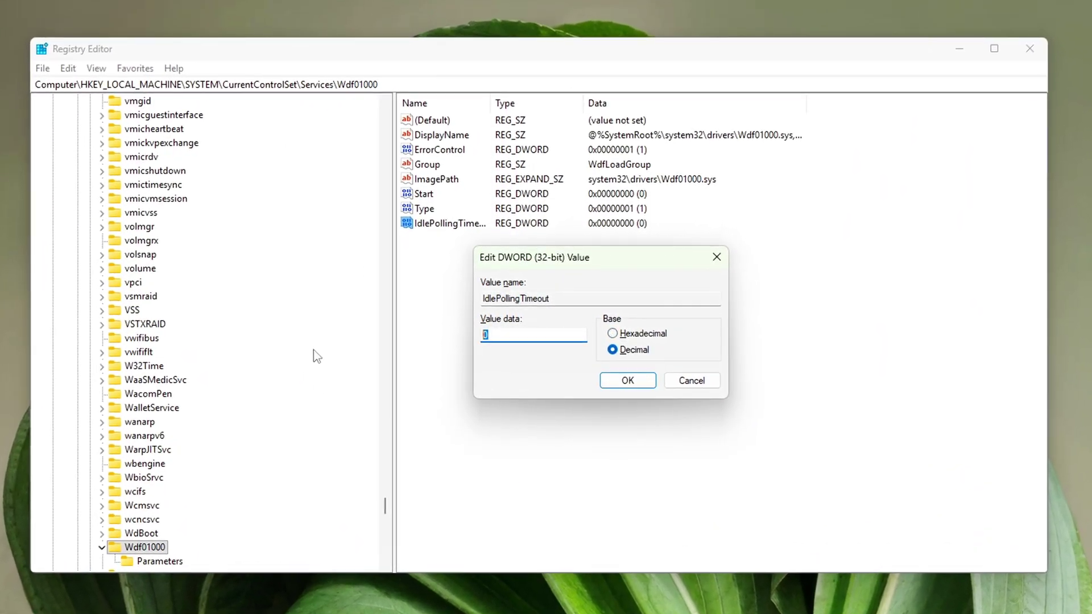
type("1")
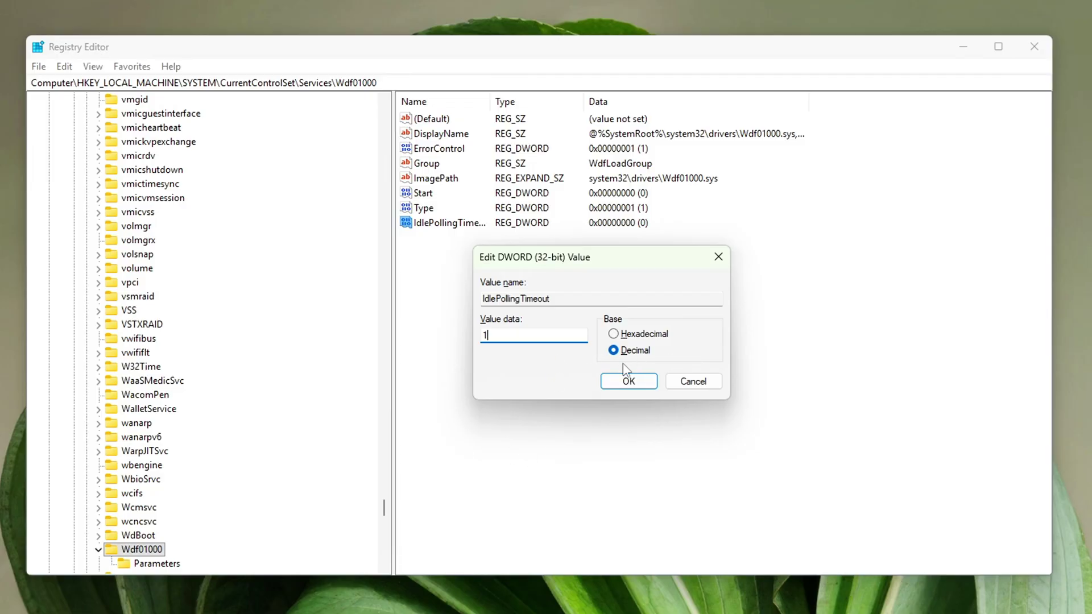
left_click(644, 382)
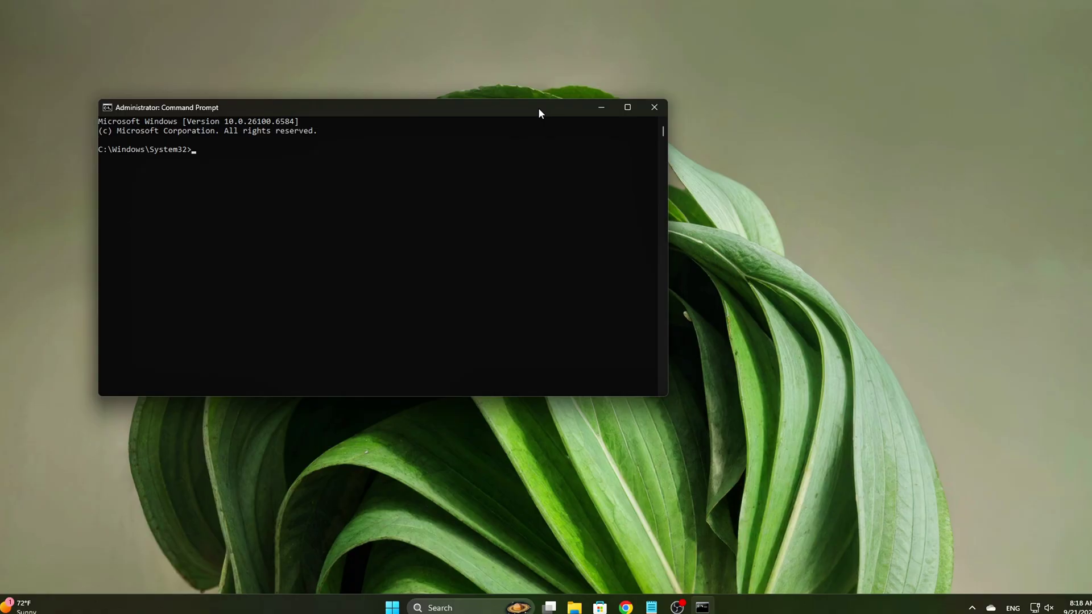
Step: Turn hibernation off with 'powercfg -h off'
left_click_drag(538, 107, 707, 182)
type("powercfg -h off")
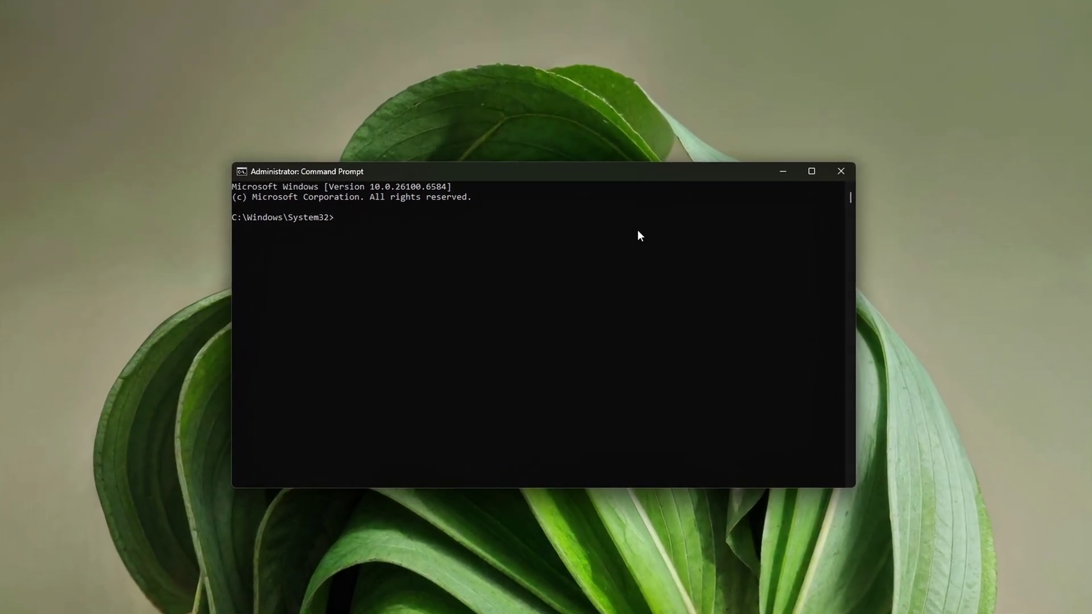
key("Return")
left_click_drag(409, 216, 351, 215)
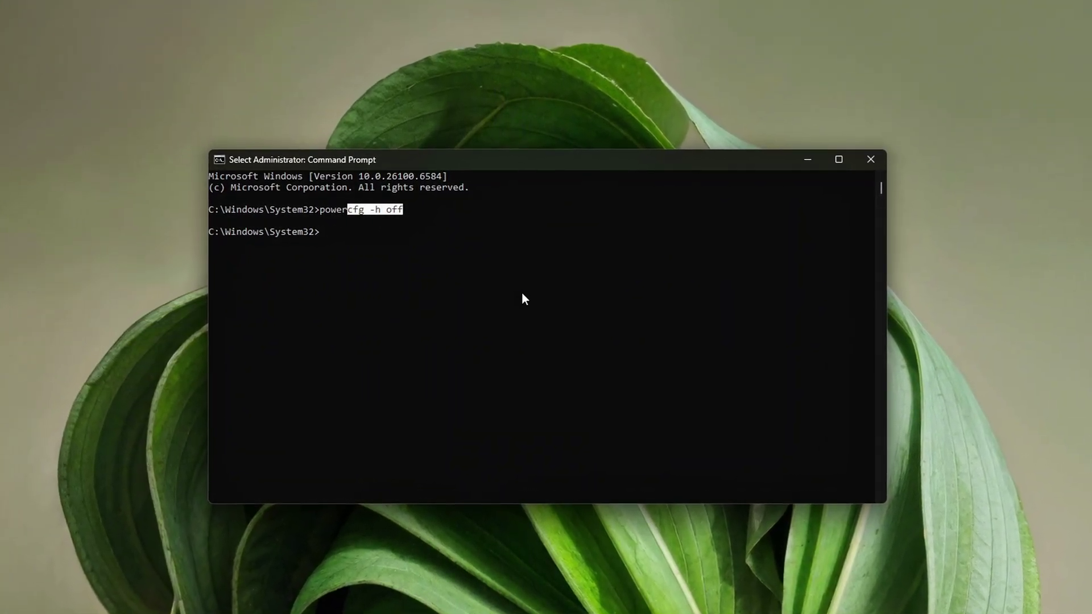
key("Return")
key("Return")
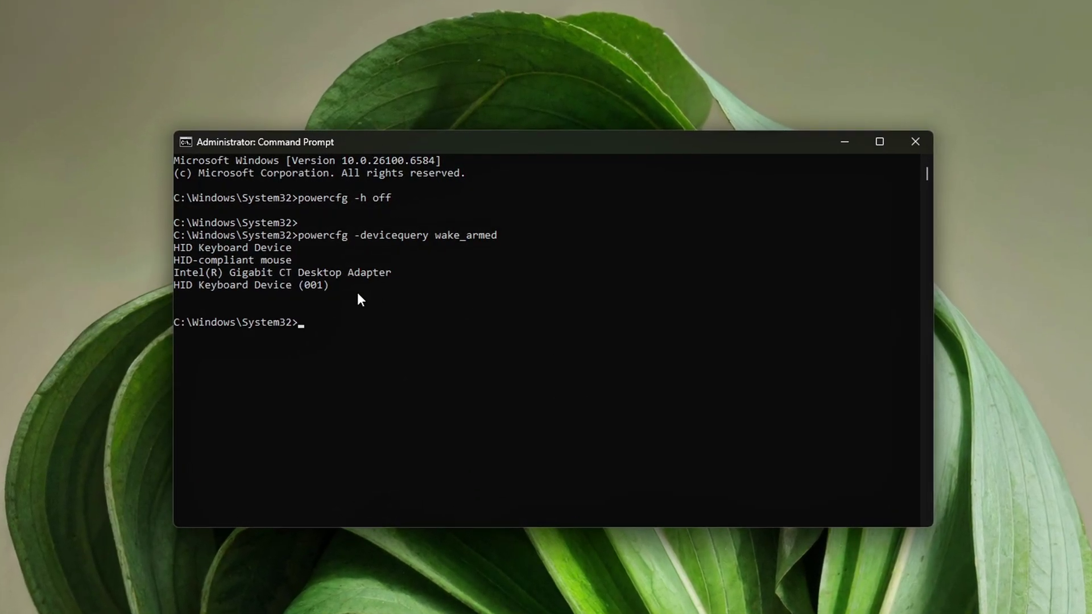
Step: Select the wake-armed devices listed: two keyboards, a mouse and the Intel Gigabit adapter
left_click(336, 285)
left_click_drag(330, 287, 171, 247)
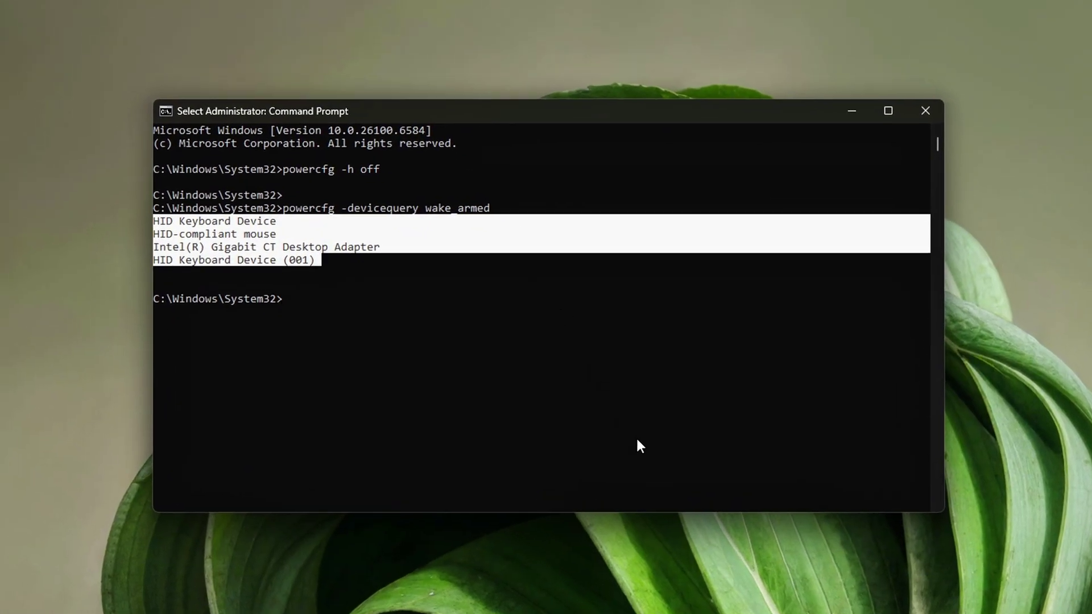
left_click(620, 442)
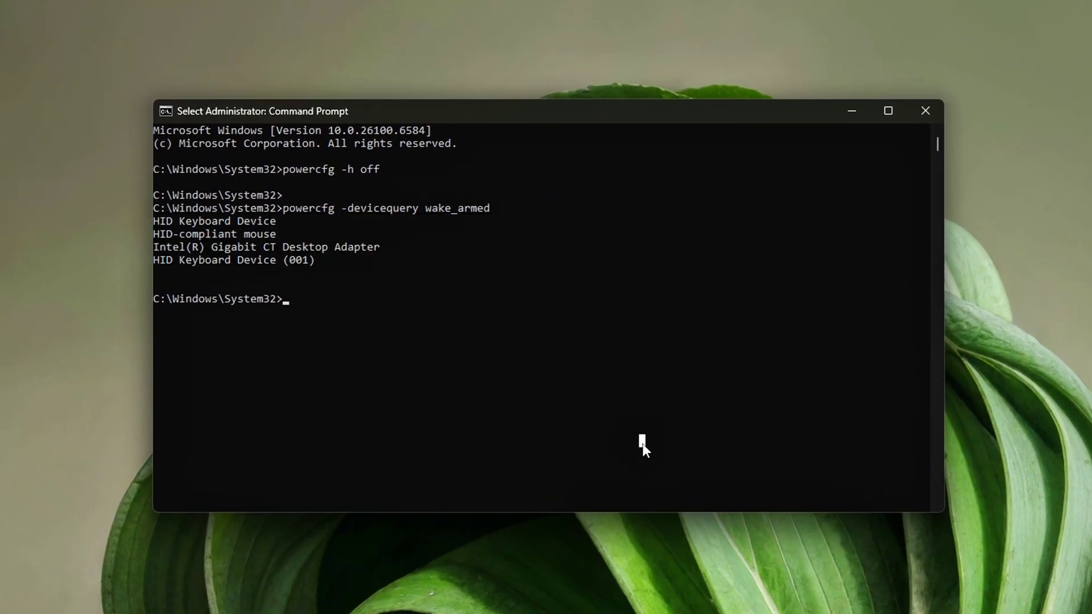
key("super+x")
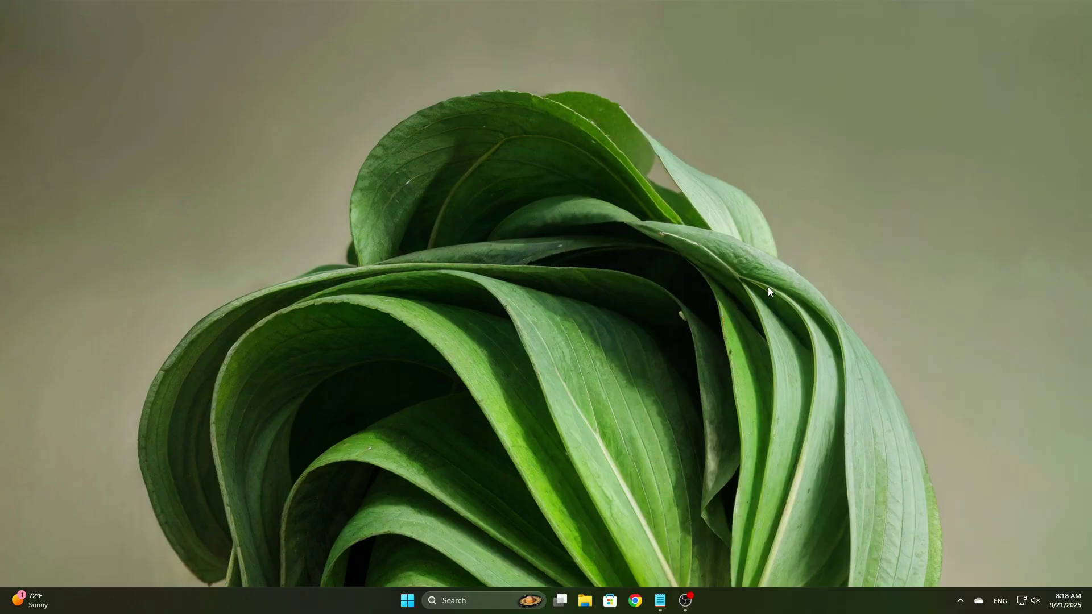
Step: Launch Command Prompt as administrator from a 'cmd' search
key("super")
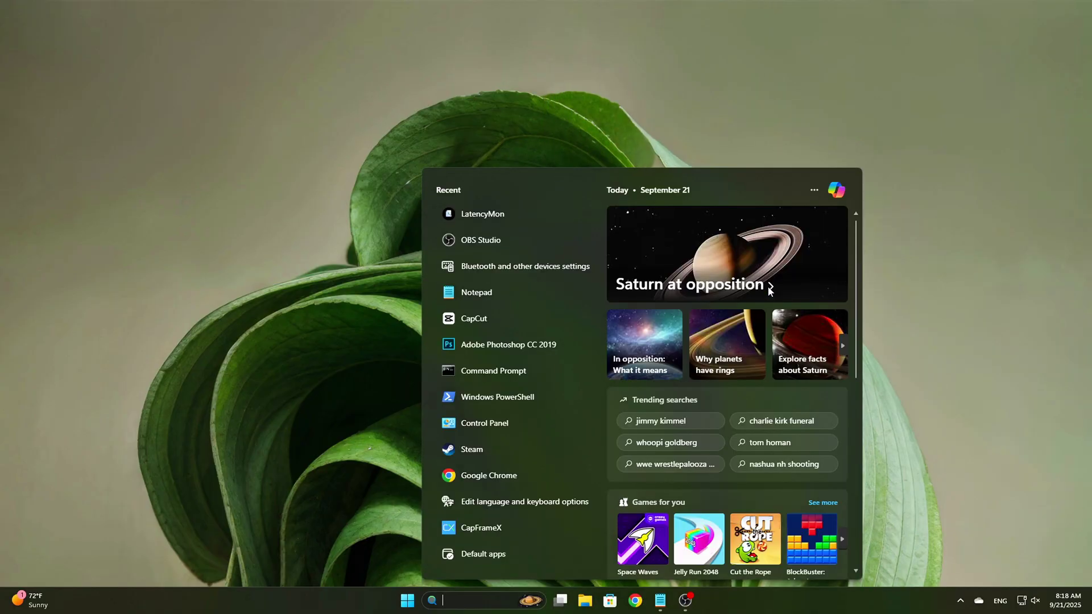
type("cmd")
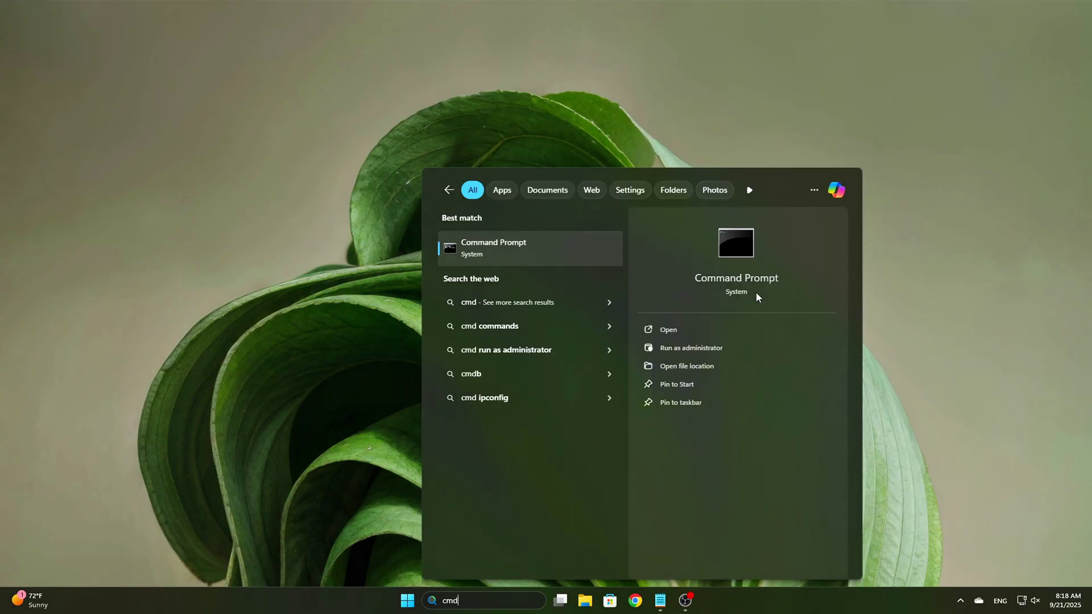
left_click(699, 345)
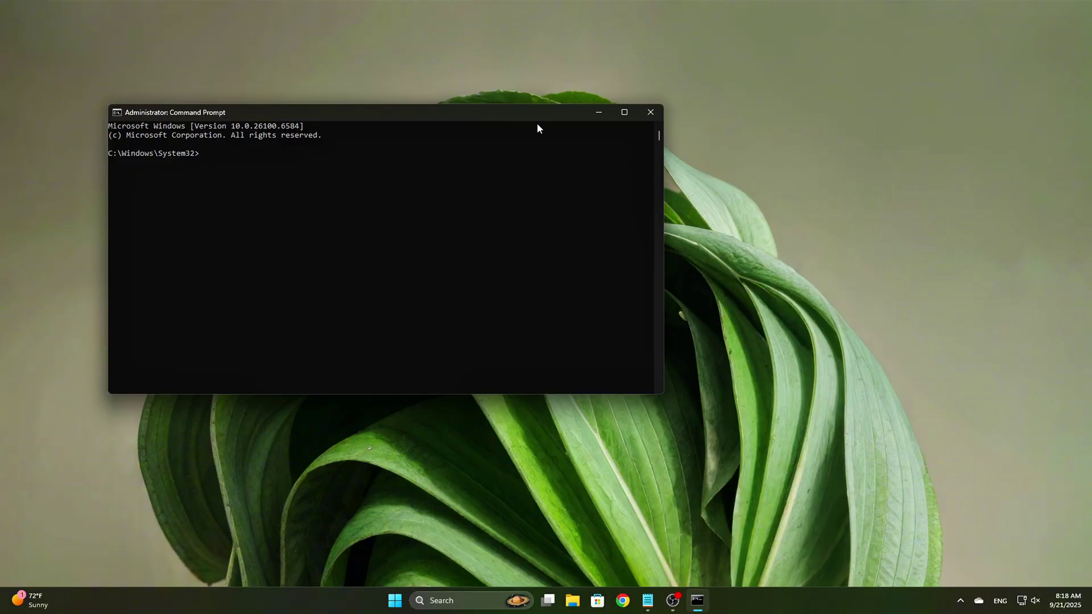
left_click_drag(536, 112, 690, 188)
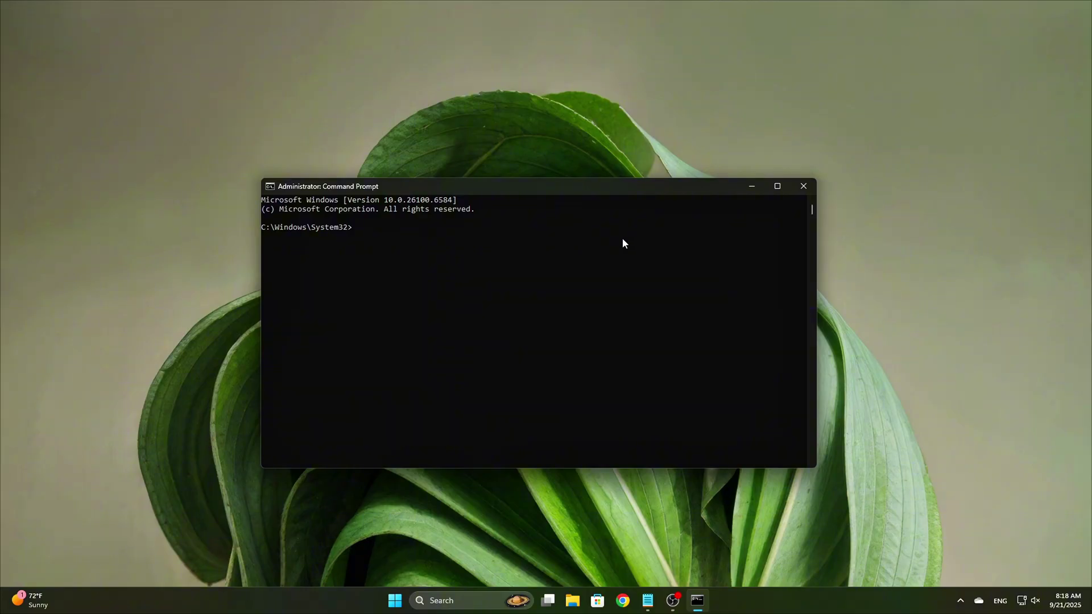
Step: Mark the powercfg -h off command text in the new console, then clear it for a fresh prompt
left_click_drag(420, 228, 344, 228)
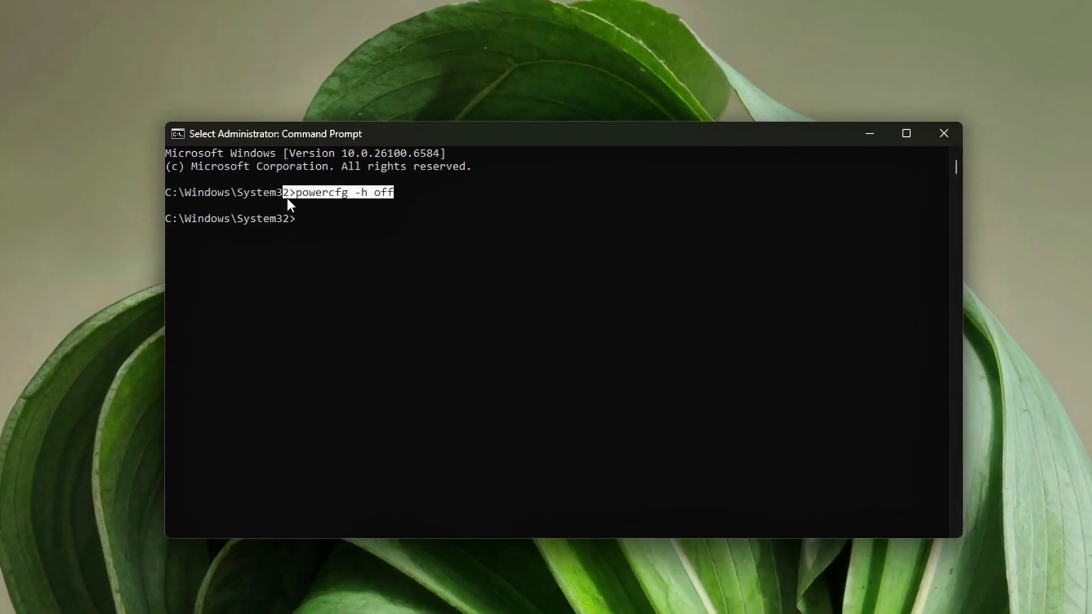
left_click_drag(394, 196, 346, 199)
left_click_drag(392, 235, 344, 230)
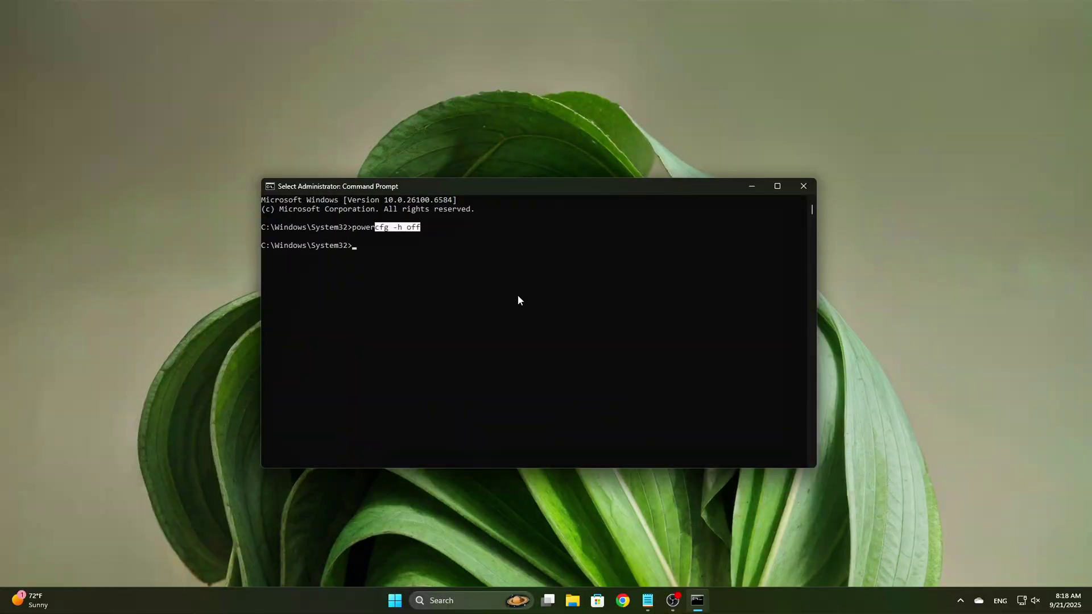
key("Return")
key("Return")
key("alt+Tab")
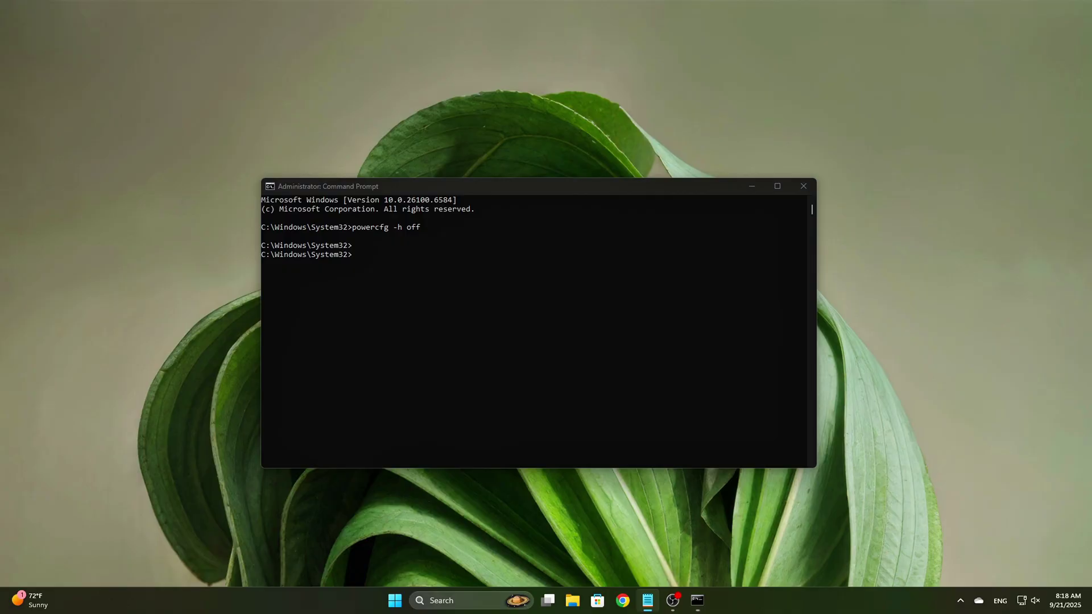
Step: Highlight the four wake-armed devices in Command Prompt: two HID keyboards, a mouse and the Intel network adapter
left_click(471, 319)
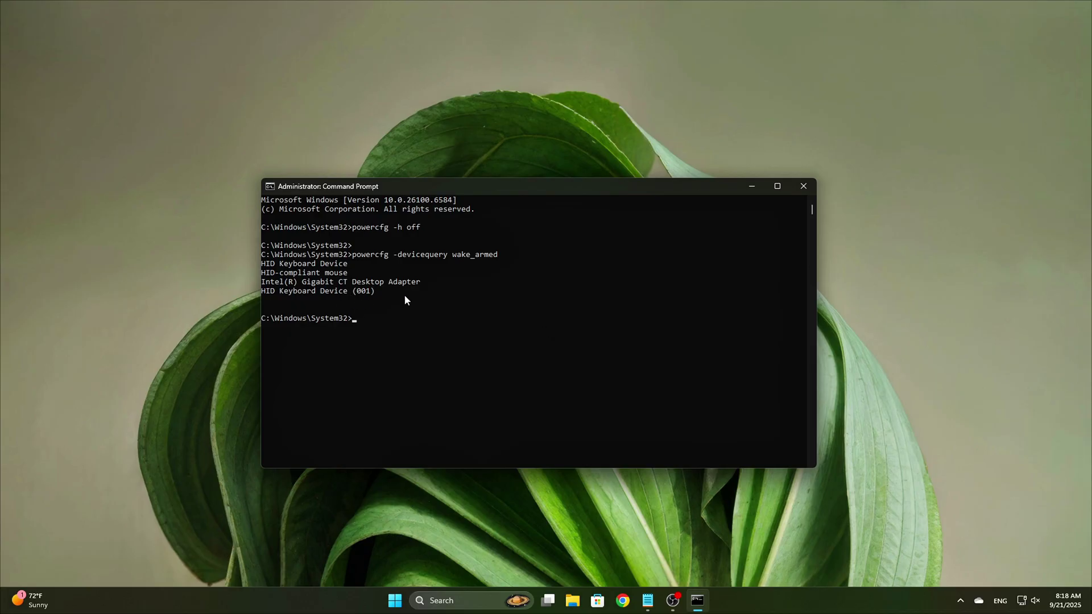
left_click_drag(378, 289, 267, 269)
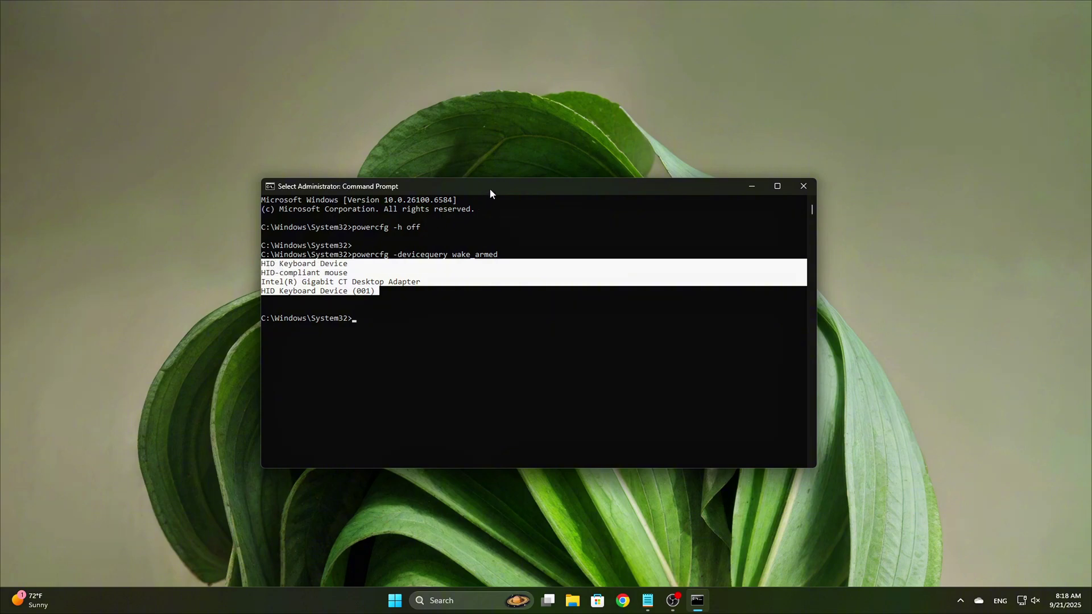
left_click_drag(489, 189, 404, 112)
left_click(517, 341)
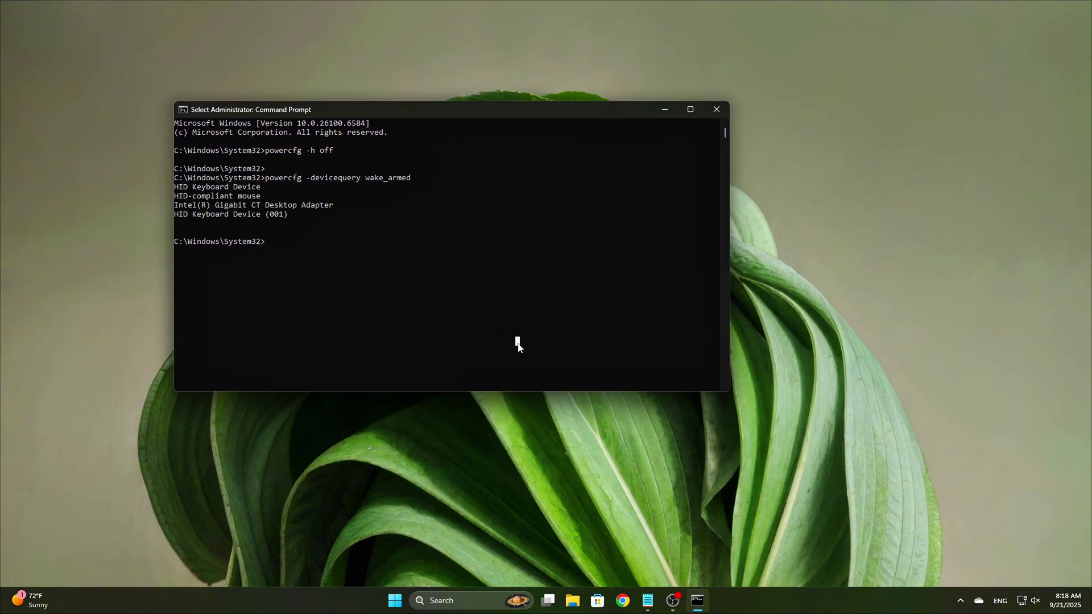
Step: Open Device Manager beside Command Prompt, expand Keyboards and select the first HID Keyboard Device
key("super+x")
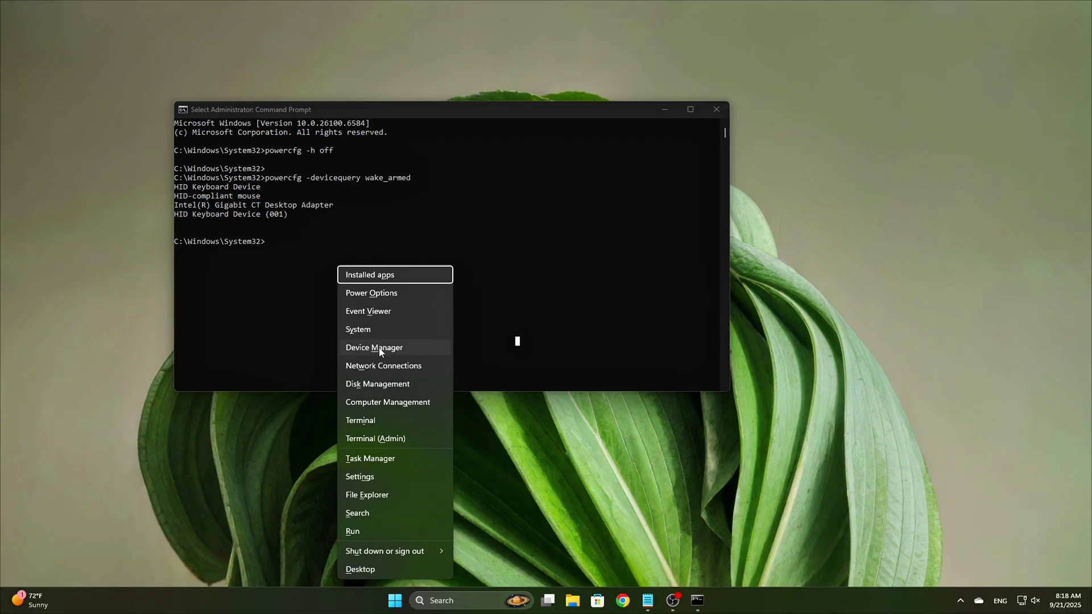
left_click(379, 348)
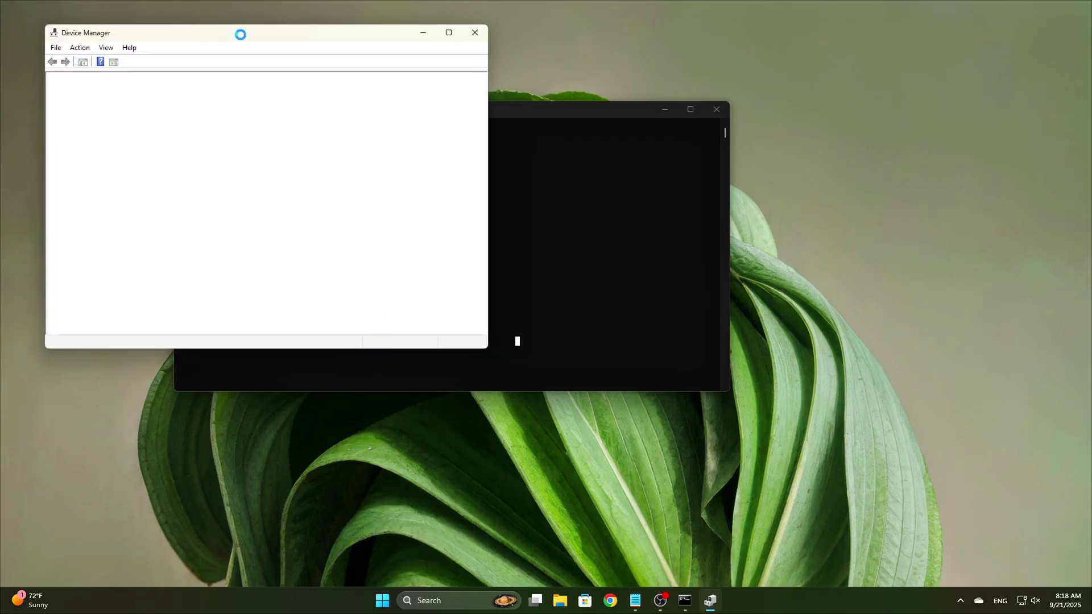
left_click_drag(241, 38, 588, 149)
left_click_drag(642, 162, 679, 168)
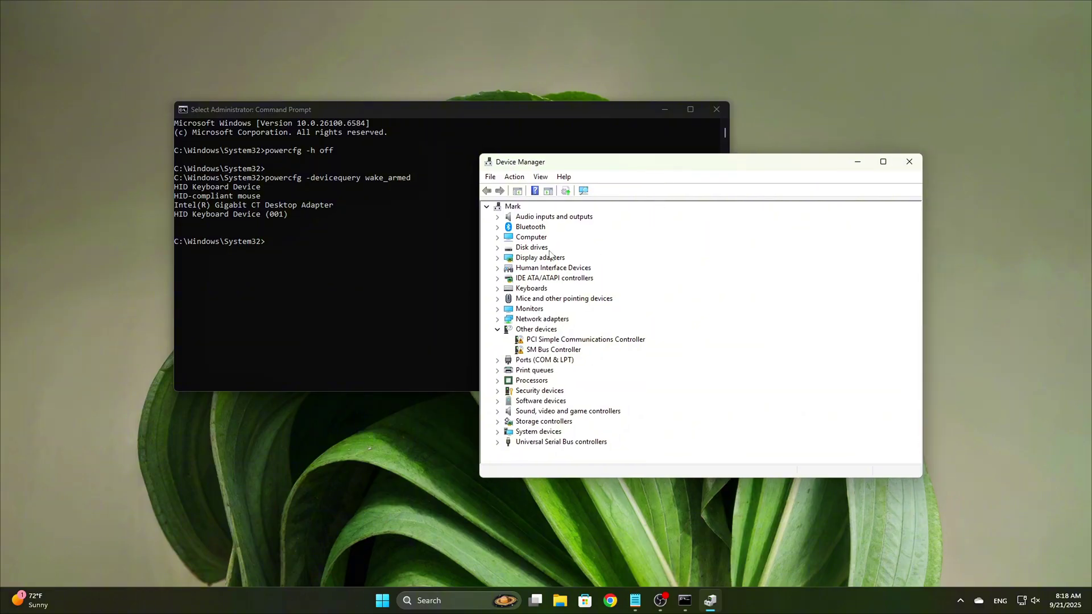
left_click(498, 288)
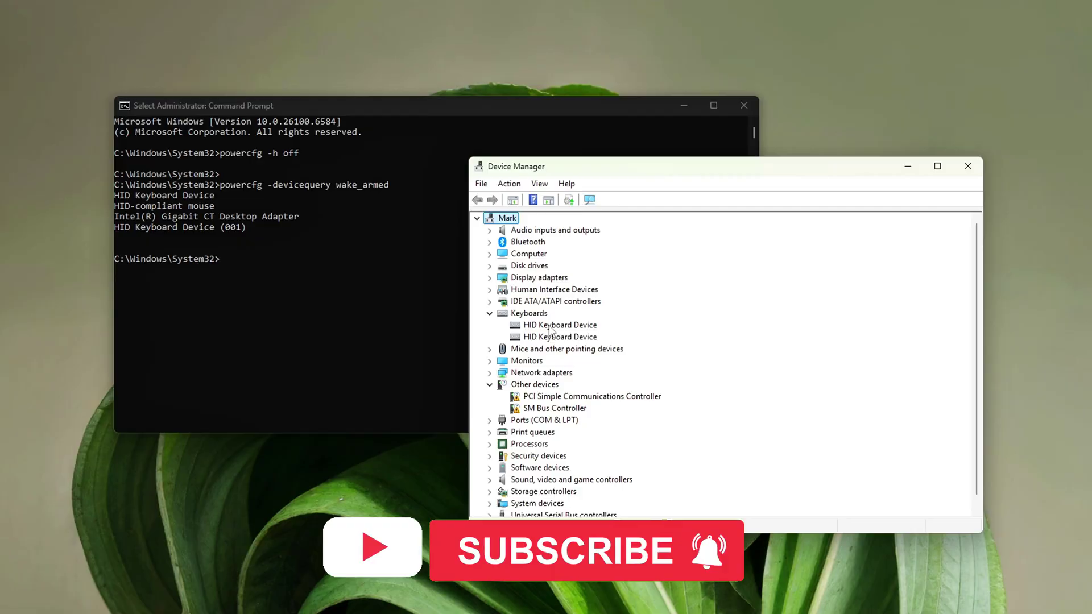
left_click(549, 316)
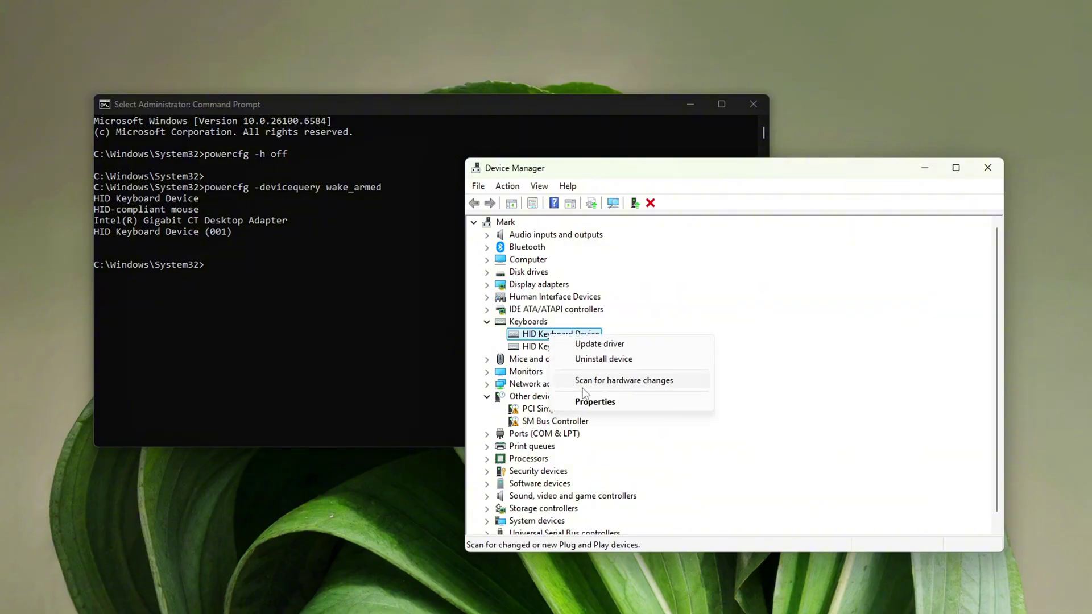
Step: Turn off wake permission for both HID Keyboard Devices, then expand Mice and other pointing devices
left_click(585, 398)
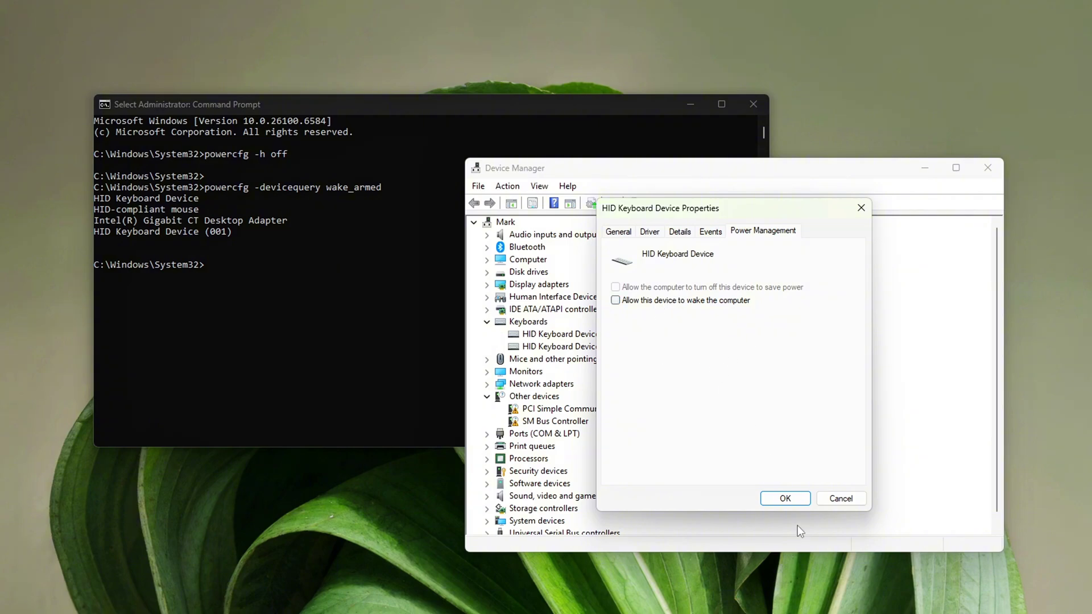
left_click(795, 499)
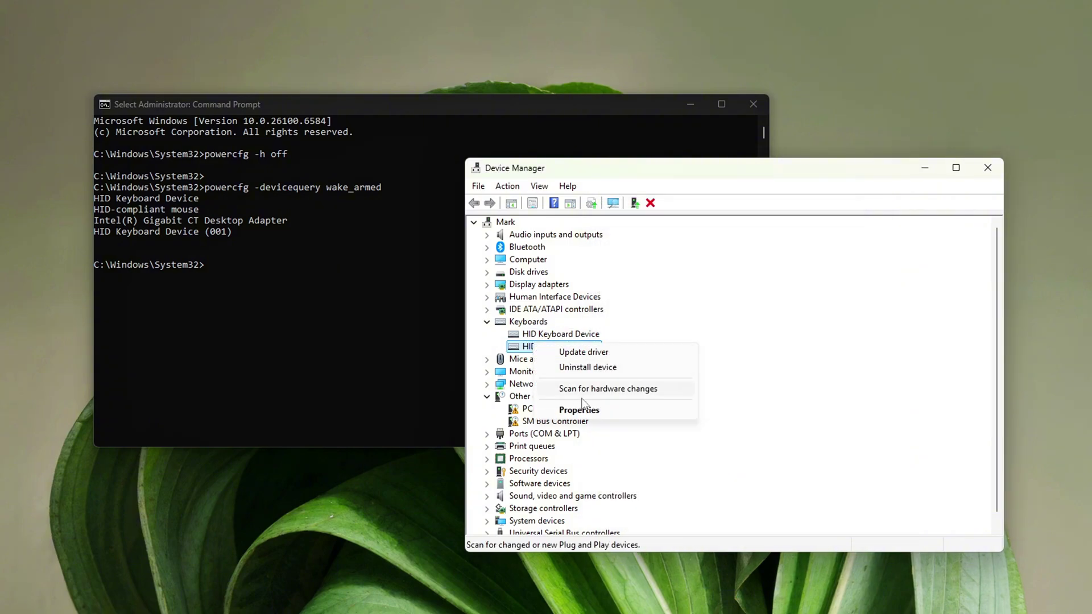
left_click(588, 410)
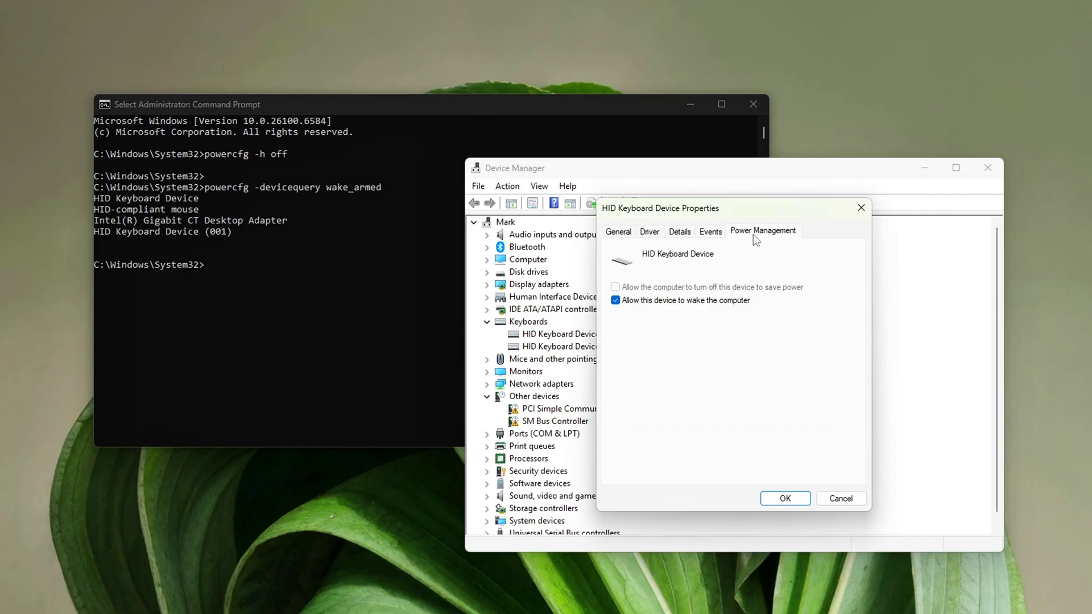
left_click(781, 499)
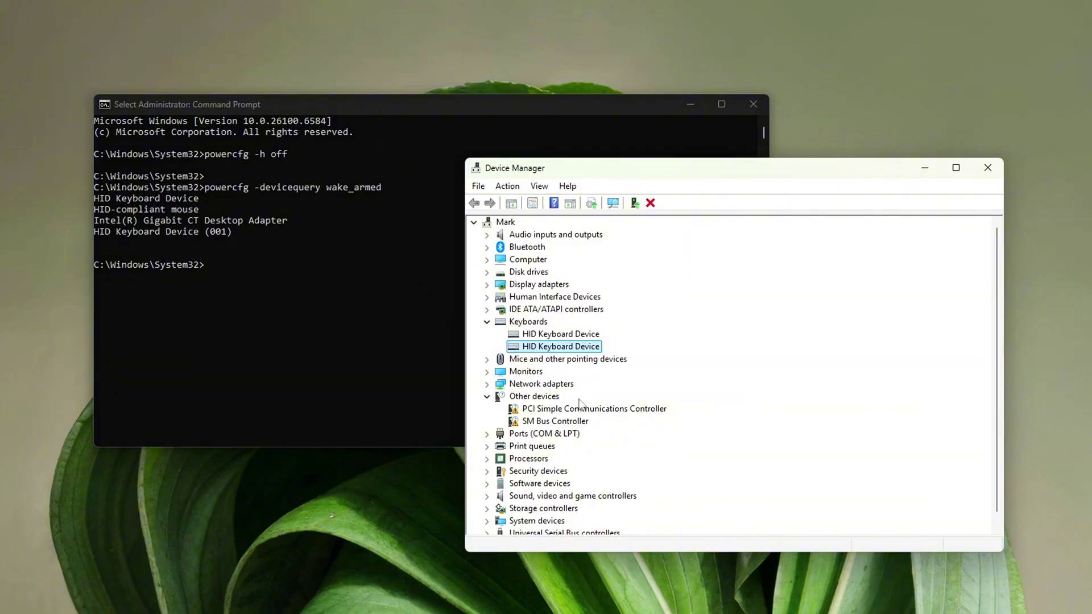
left_click(488, 360)
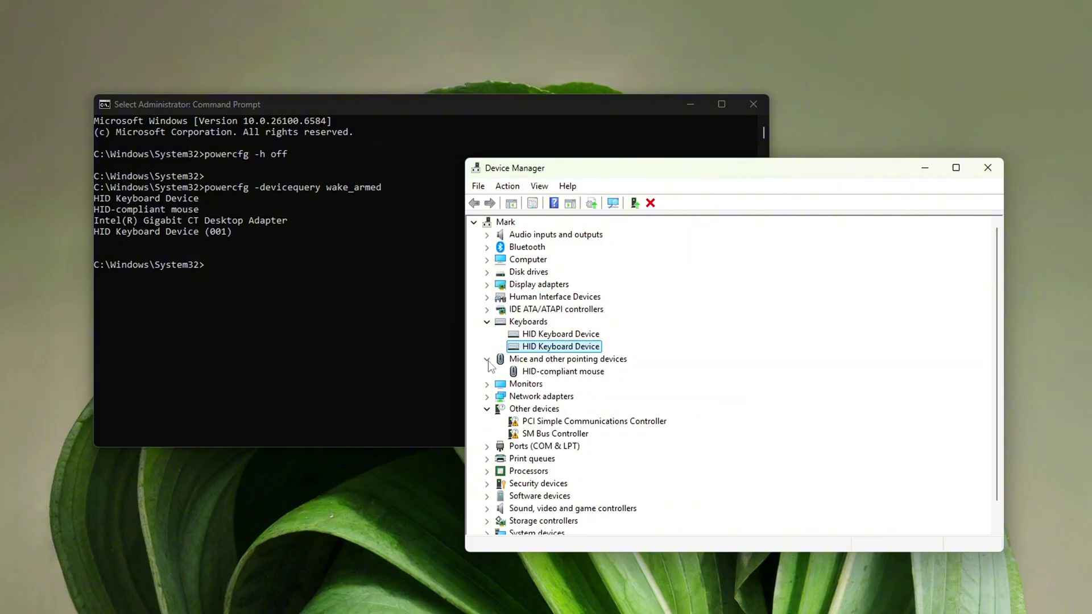
Step: Open the HID-compliant mouse's Properties to reach its wake setting
right_click(567, 372)
left_click(661, 449)
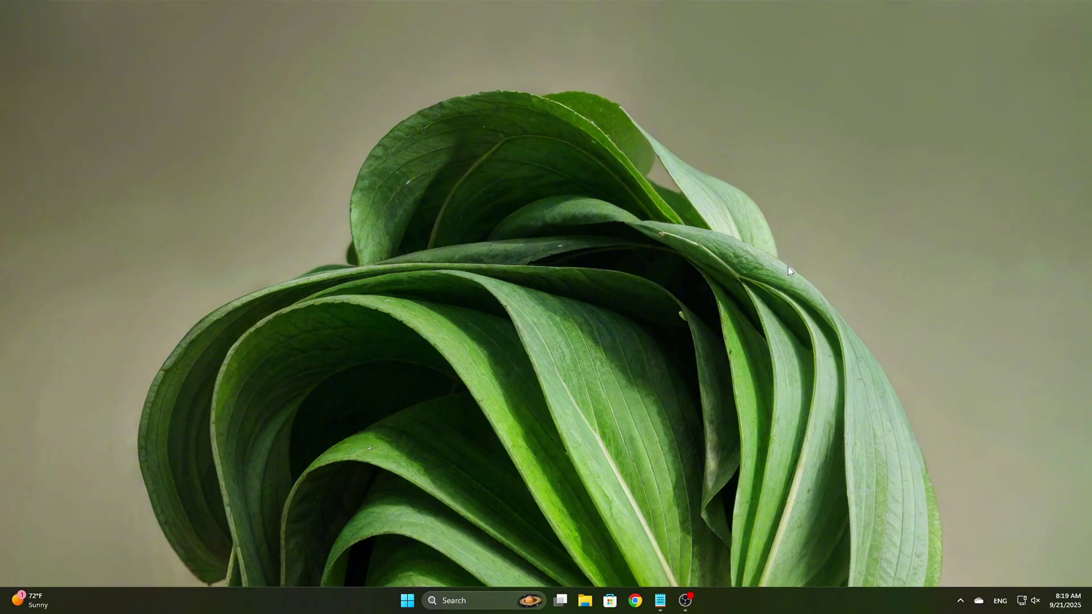
Step: Open an administrator Terminal and enter 'xperf -on latency -stackwalk profile'
key("super+x")
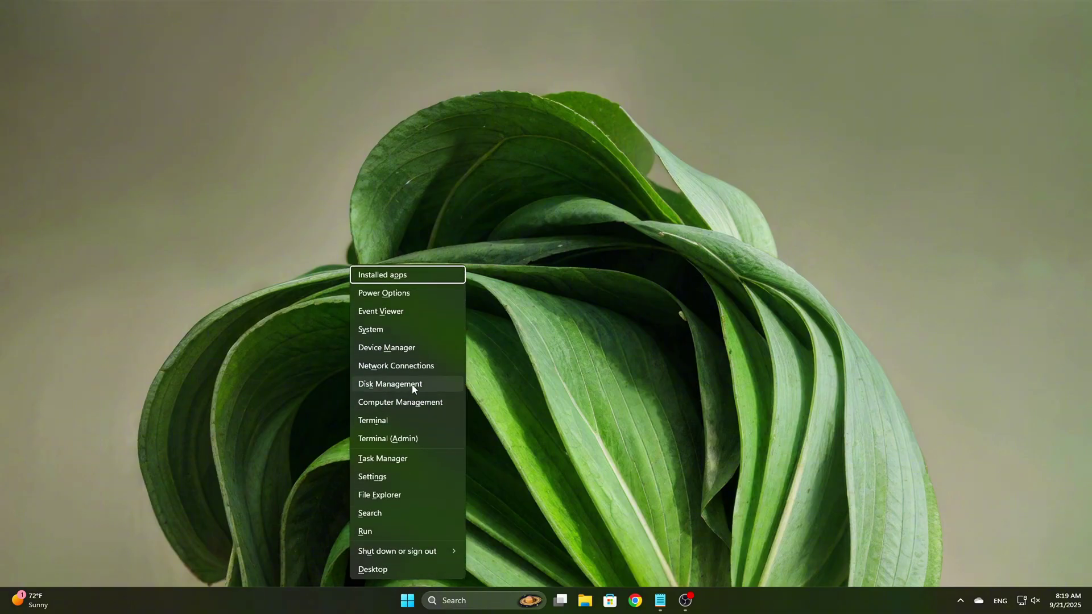
left_click(407, 438)
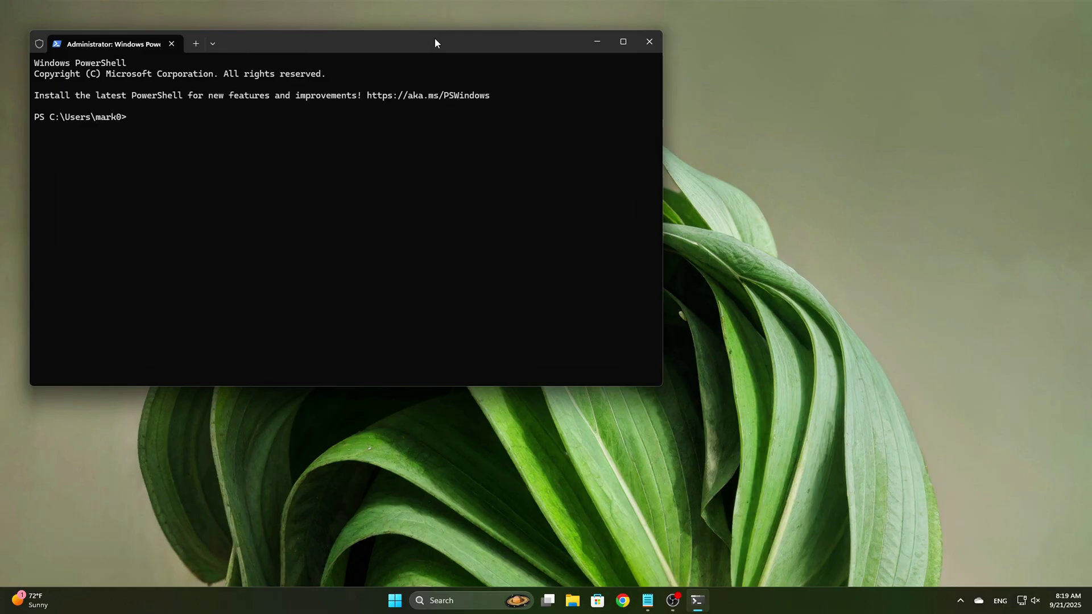
left_click_drag(434, 38, 626, 128)
type("xperf -on latency -stackwalk profile")
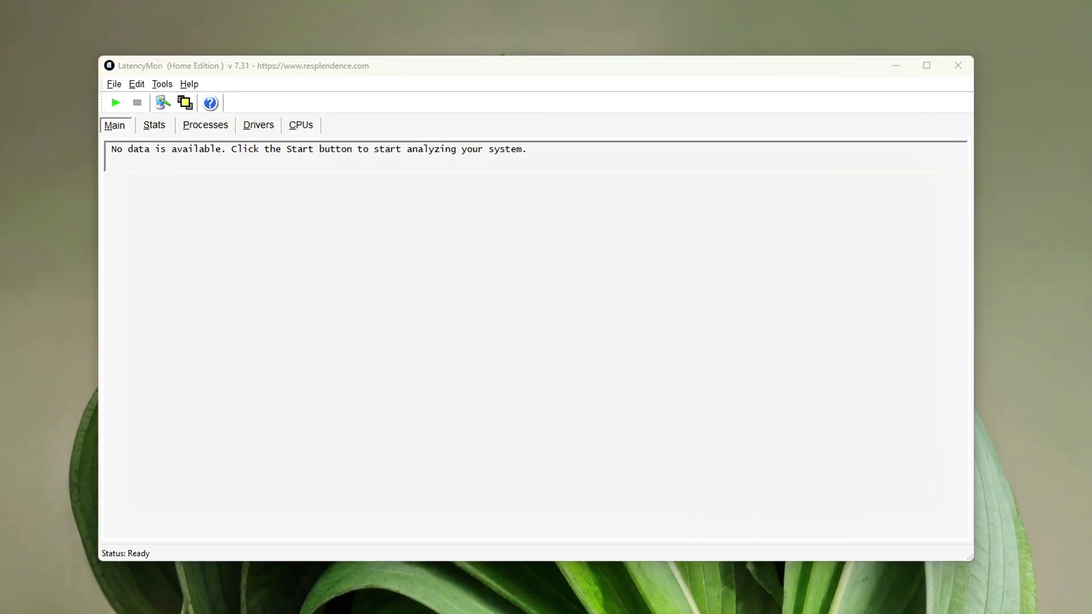
Step: Run the LatencyMon analysis and select Wdf01000.sys in the Drivers list
left_click(112, 101)
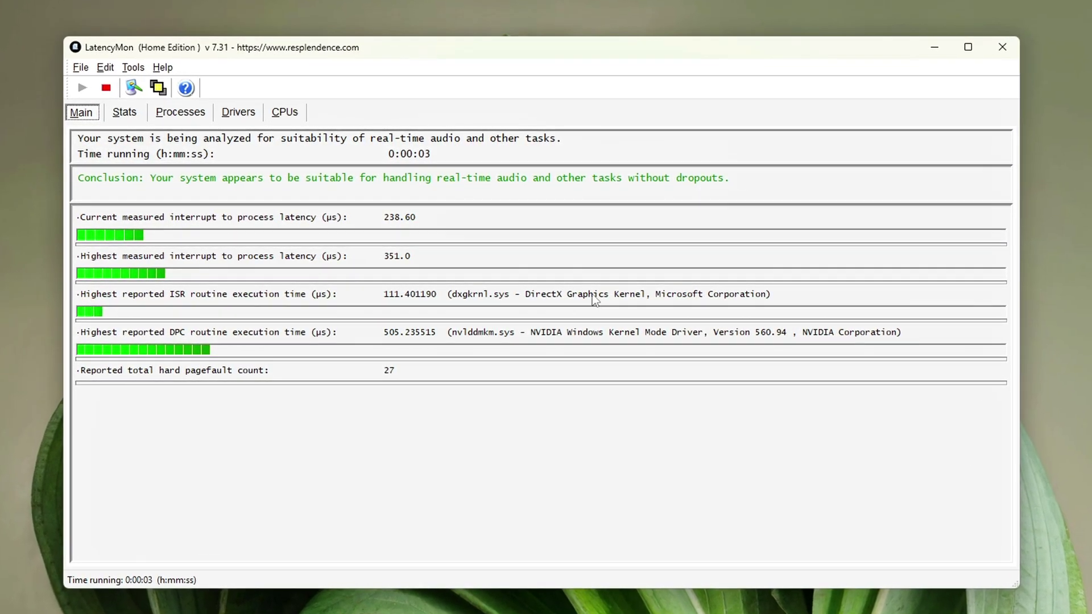
left_click(237, 111)
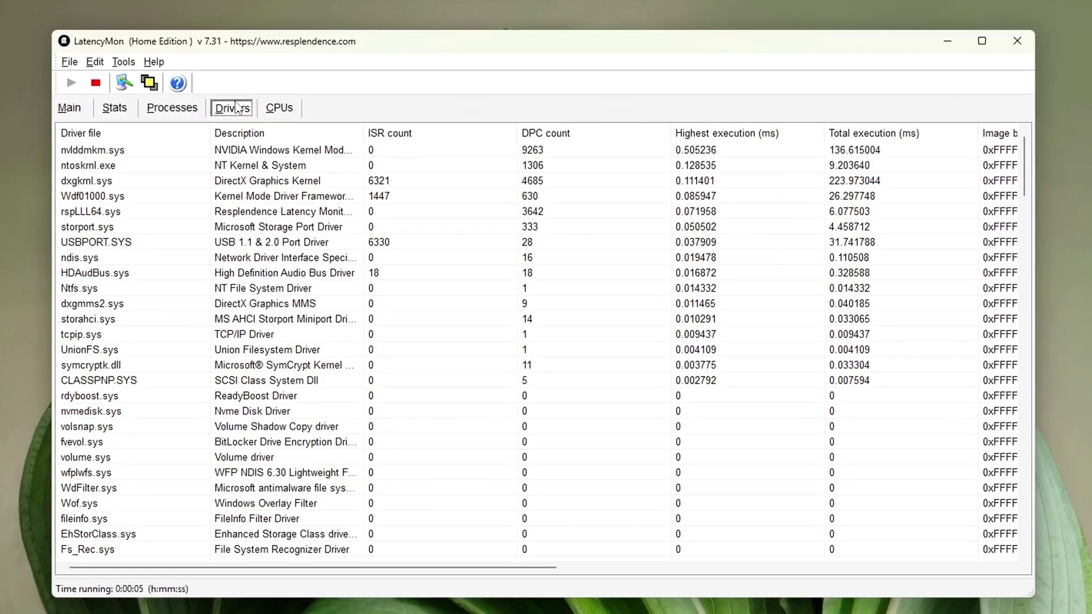
left_click(142, 195)
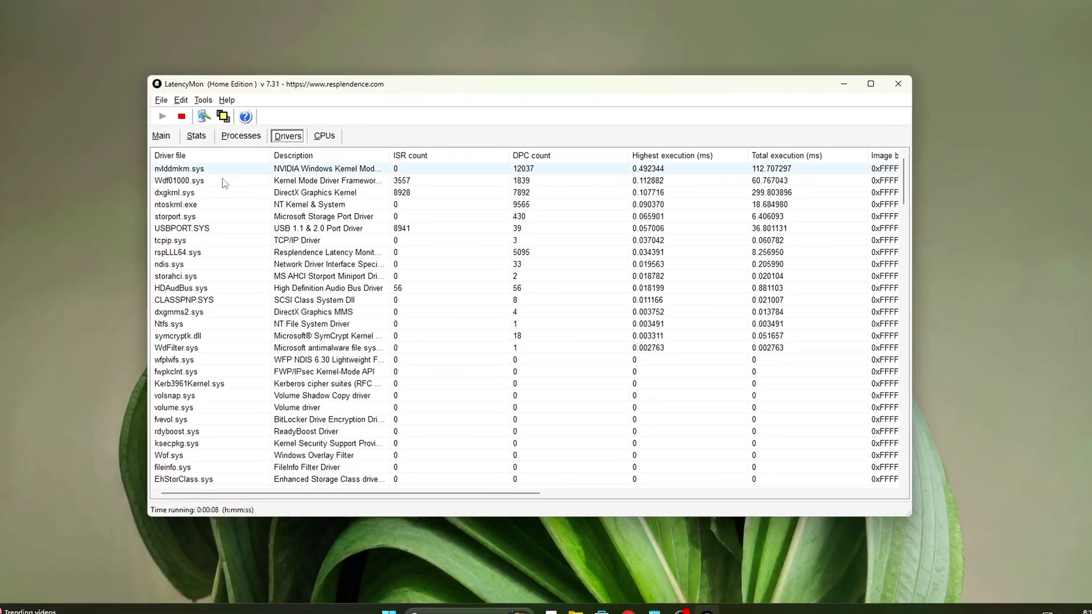
left_click(222, 180)
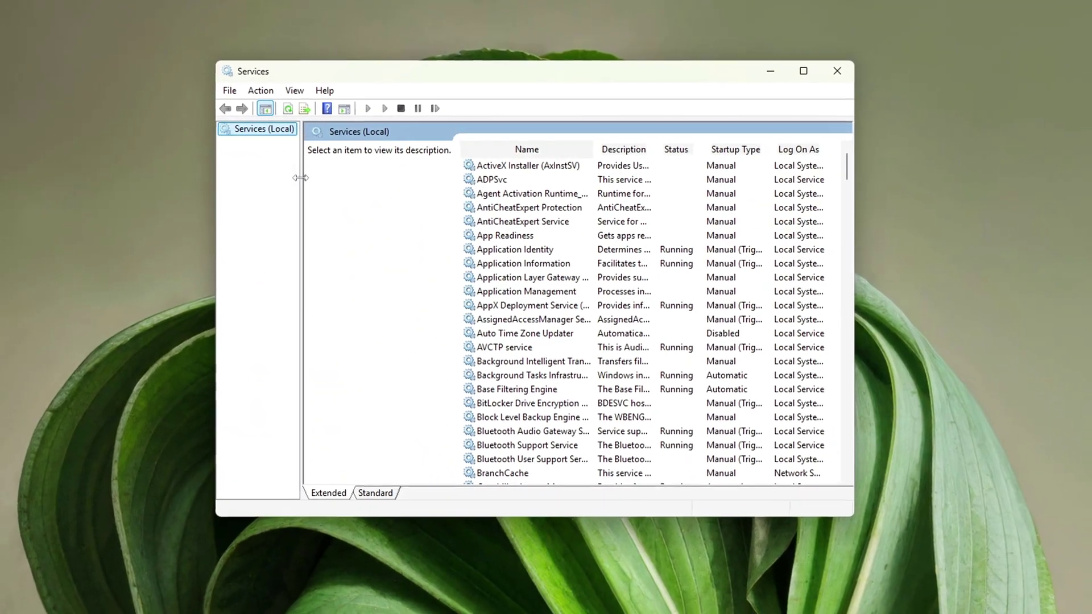
Step: Scroll through the Services list using the scrollbar
key("Tab")
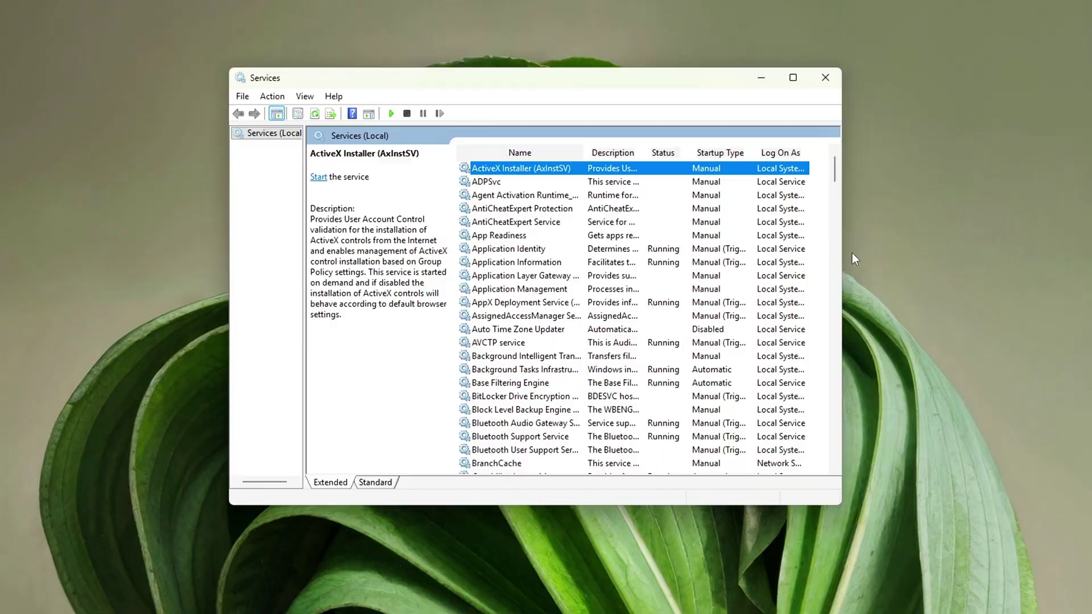
left_click(834, 469)
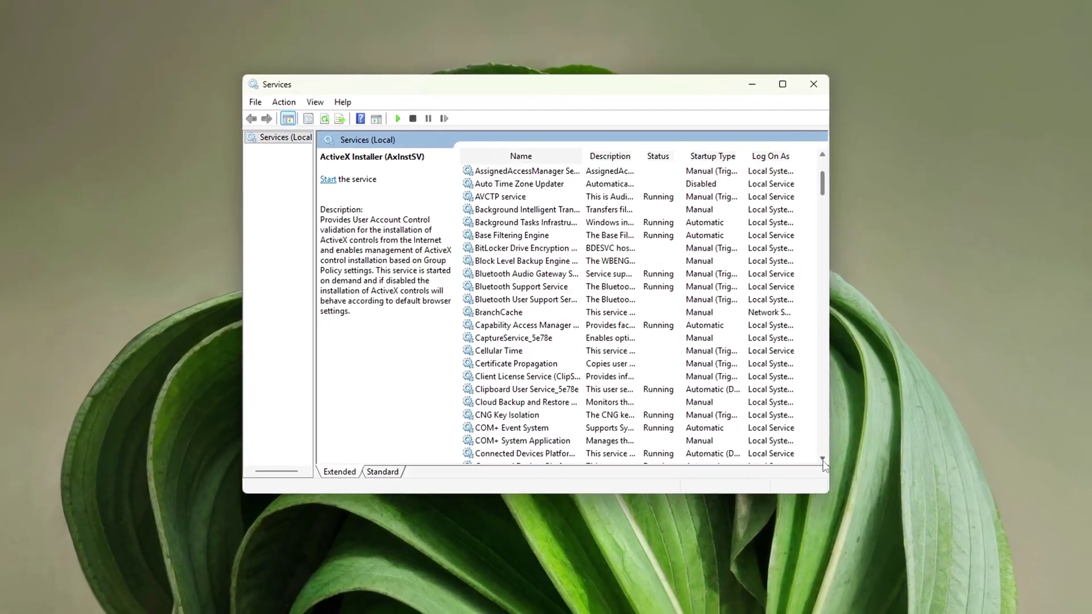
left_click_drag(823, 459, 787, 432)
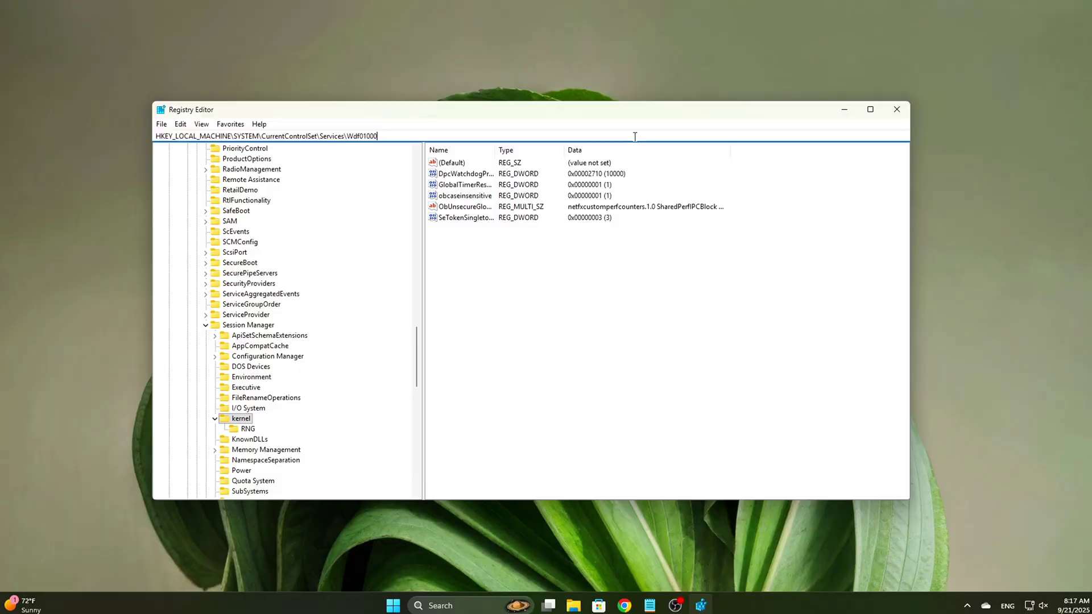
Step: Go to the Wdf01000 service key and create a DWORD (32-bit) value named IdlePollingTimeout
key("Return")
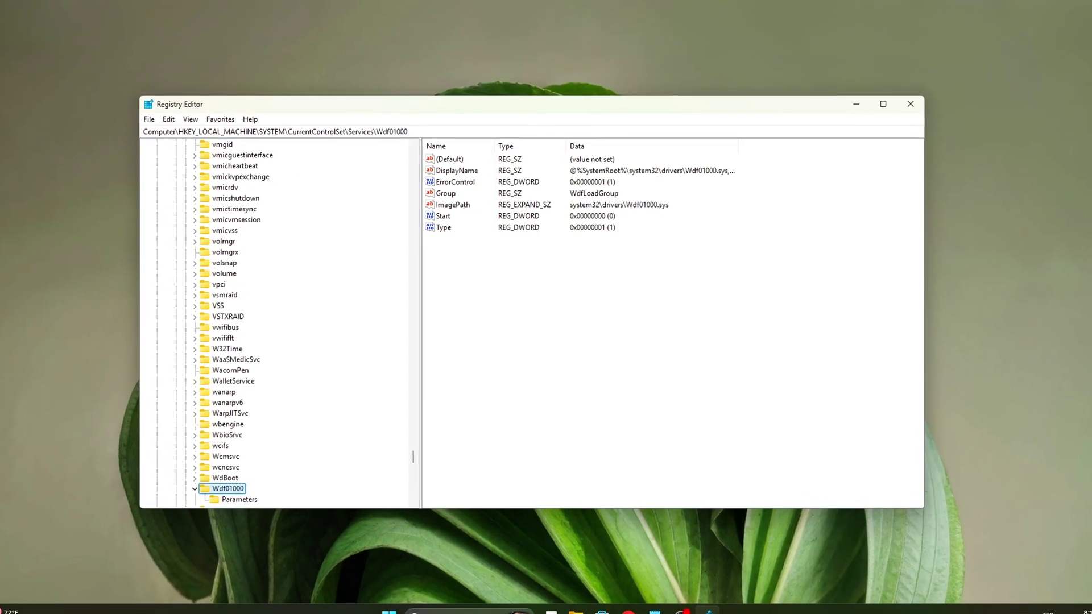
left_click(976, 503)
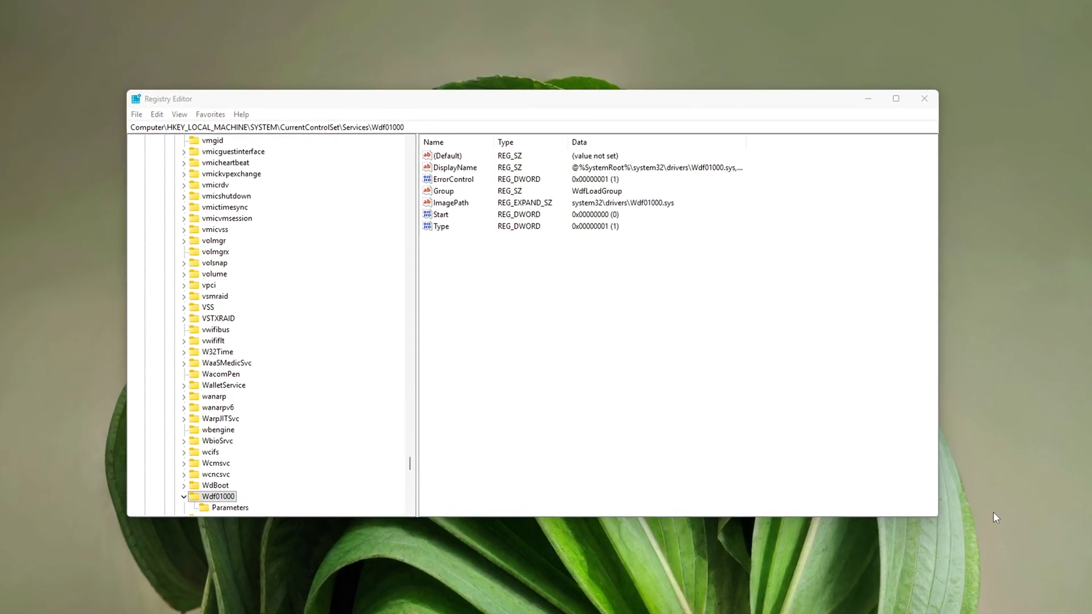
right_click(585, 311)
mouse_move(631, 319)
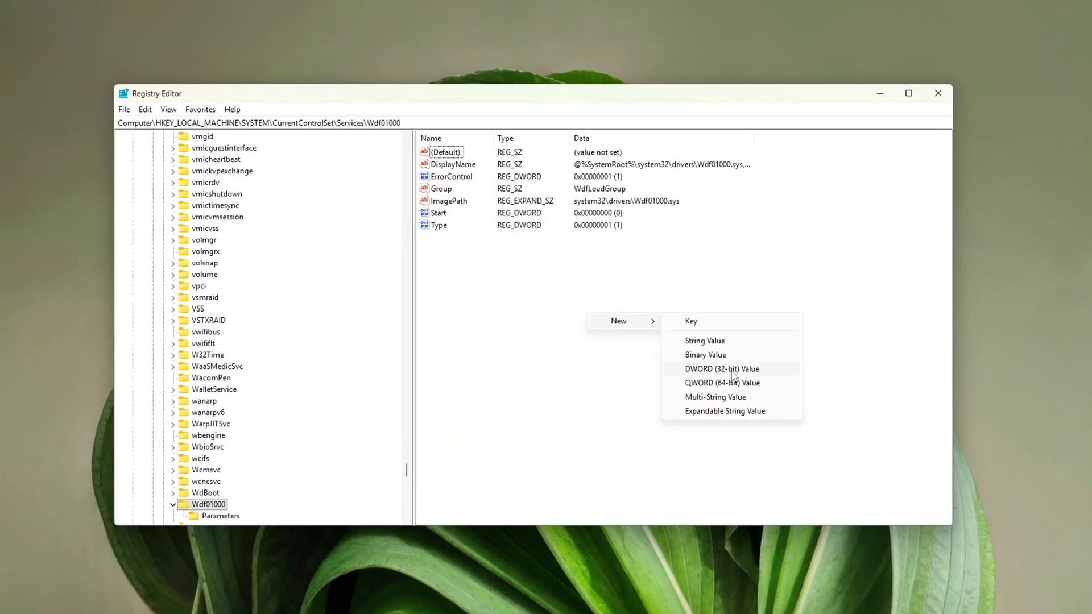
left_click(722, 369)
key("ctrl+v")
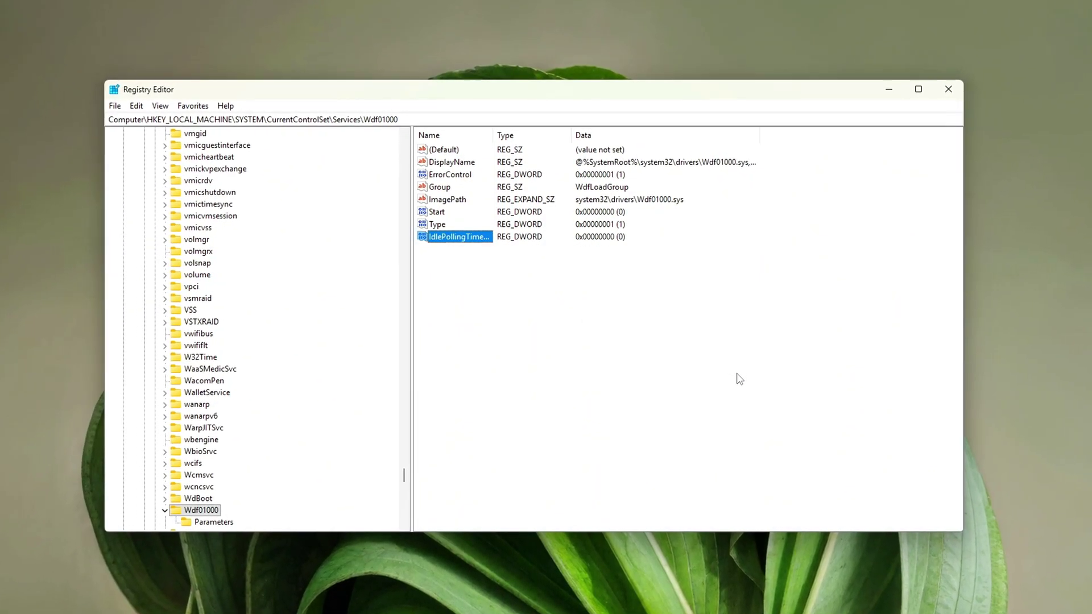
Step: Edit IdlePollingTimeout and enter 1 as its decimal data
key("Return")
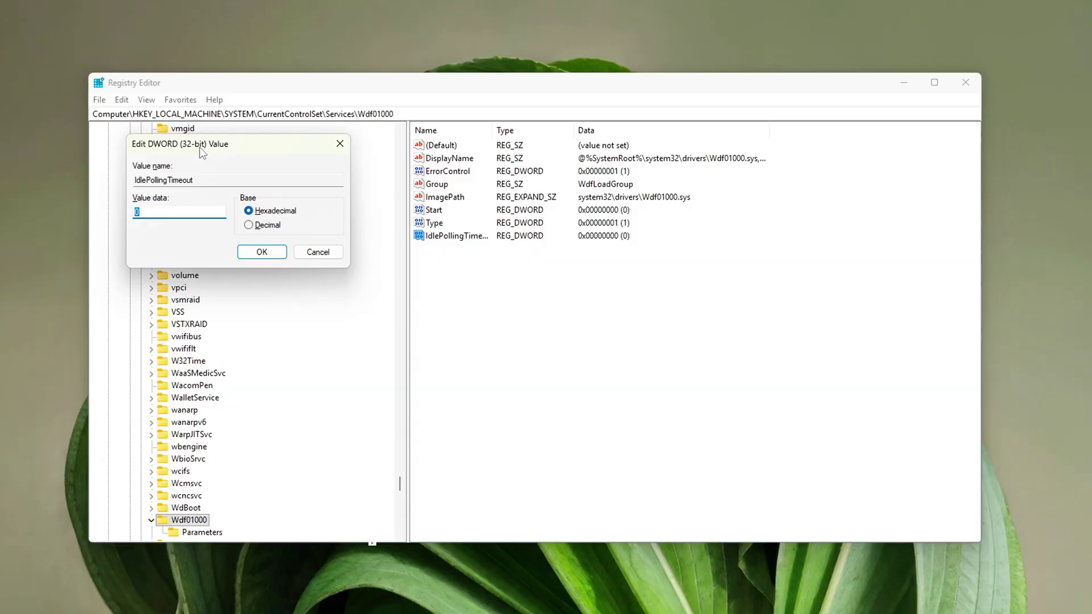
left_click_drag(214, 152, 567, 291)
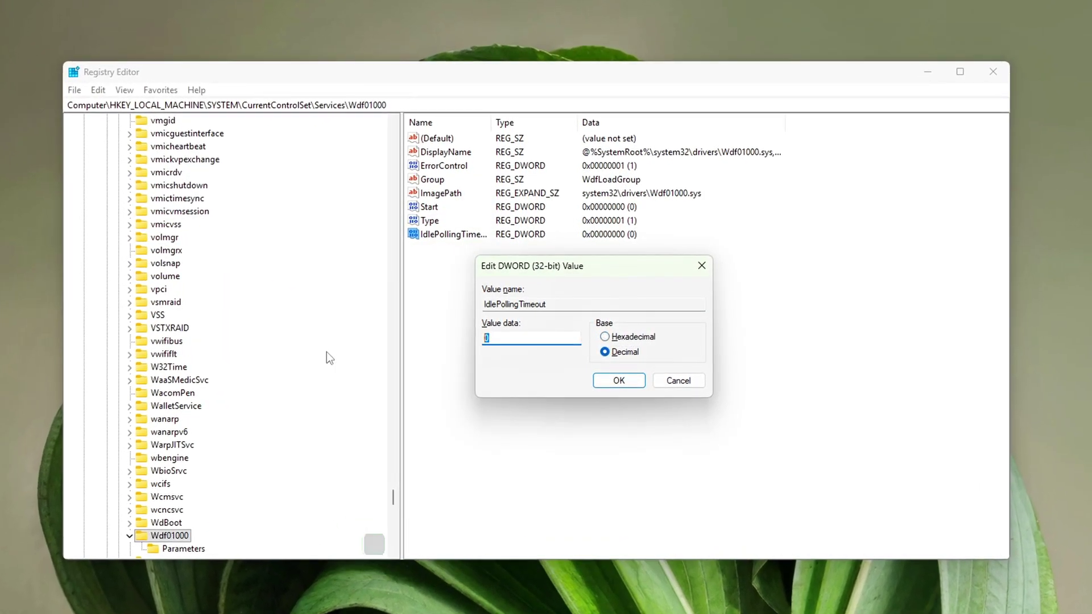
type("1")
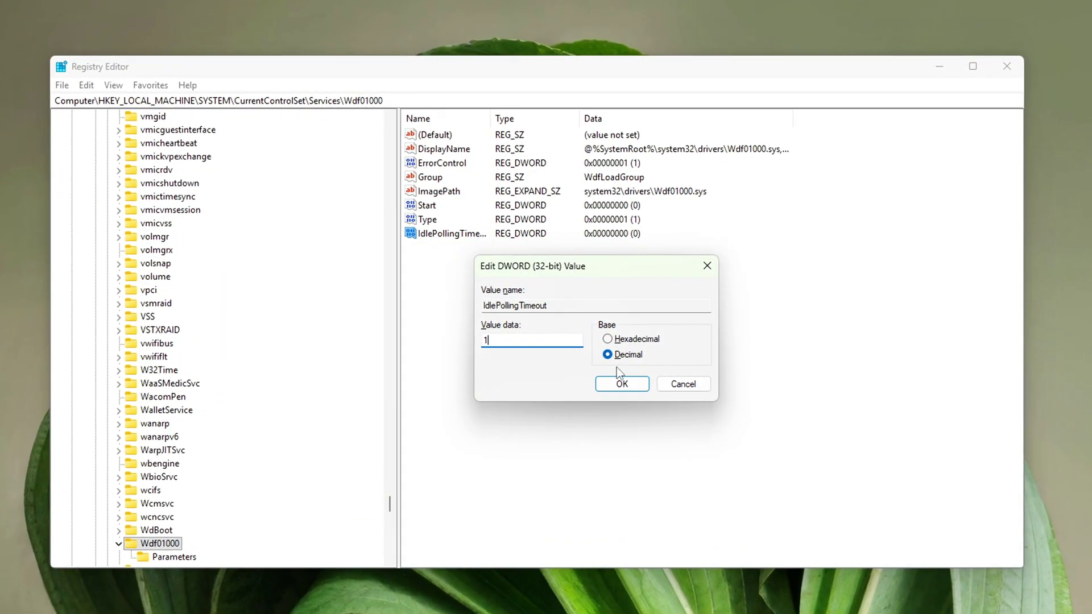